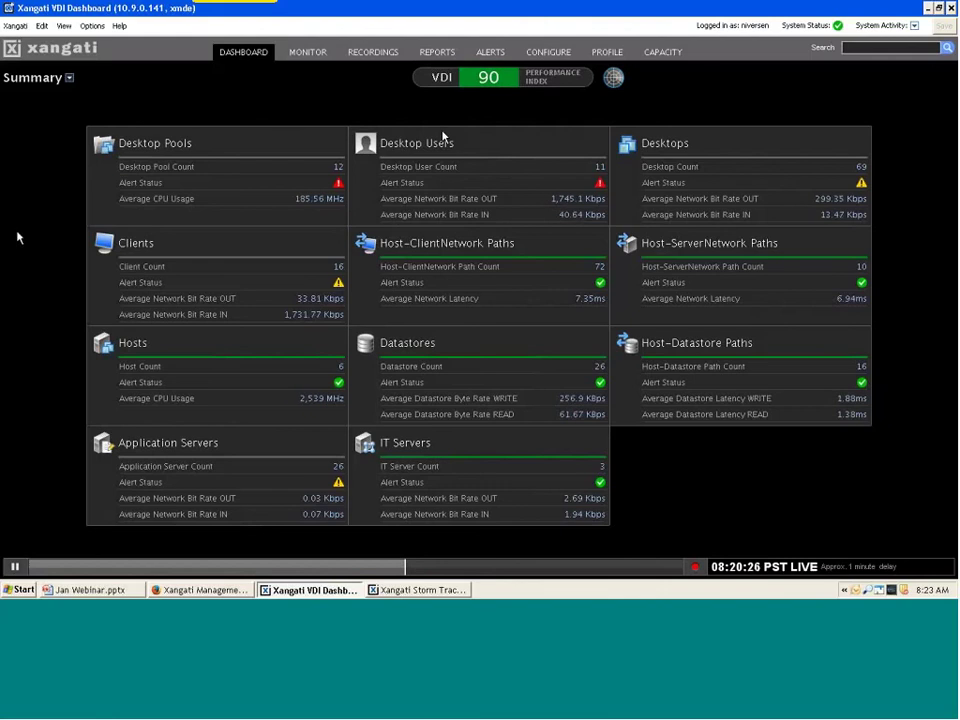
Switch the dashboard from Summary to the Full view and review the detailed metrics of the desktop pools, users, desktops and clients
click(69, 77)
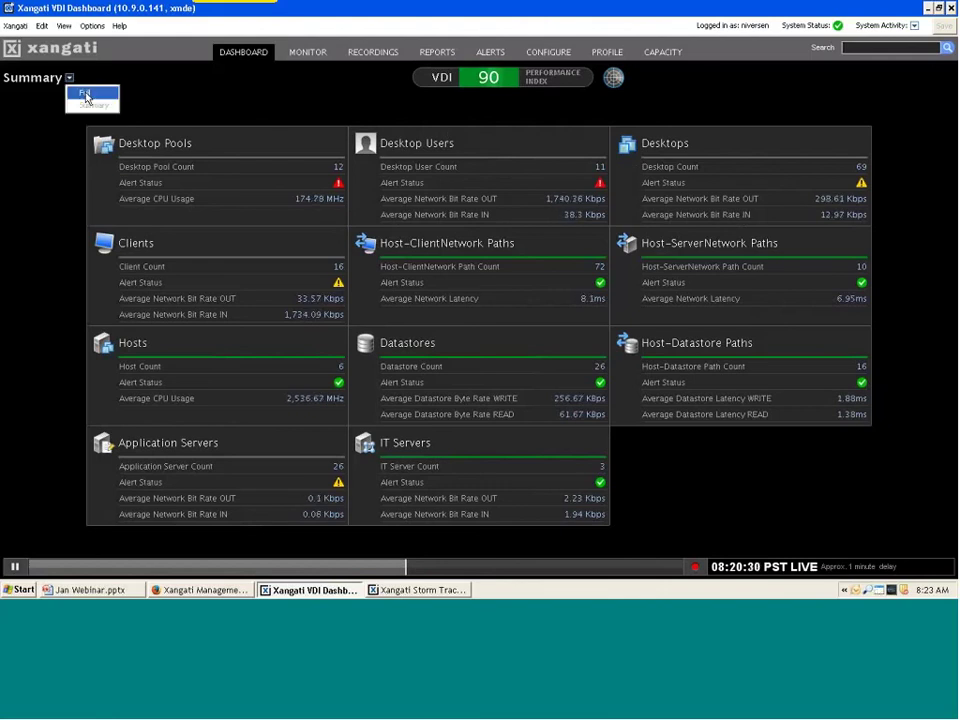
click(86, 94)
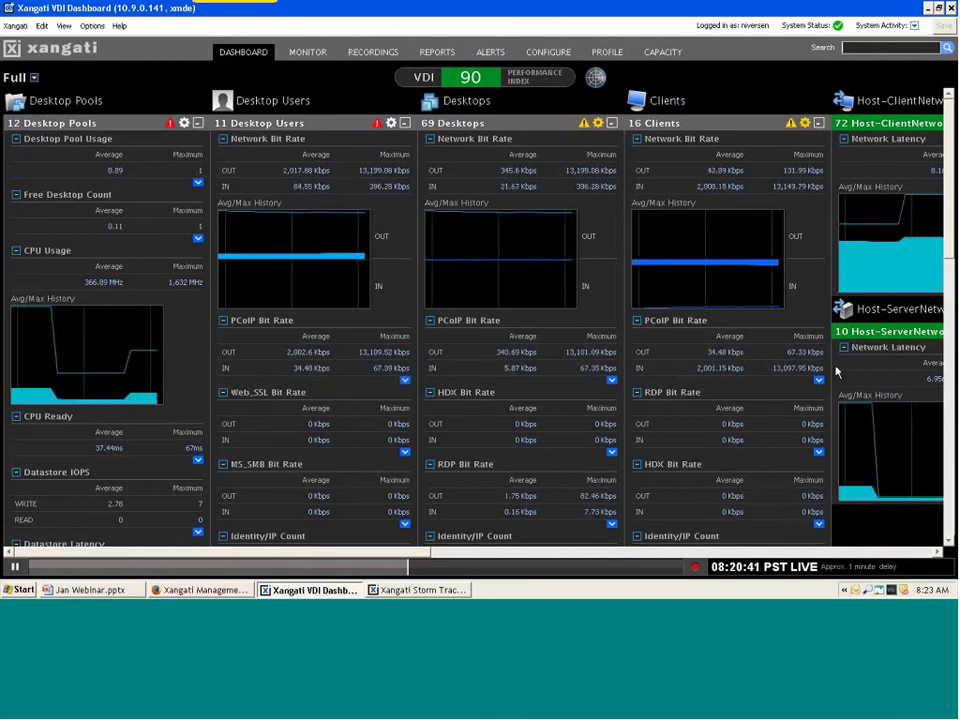
click(950, 470)
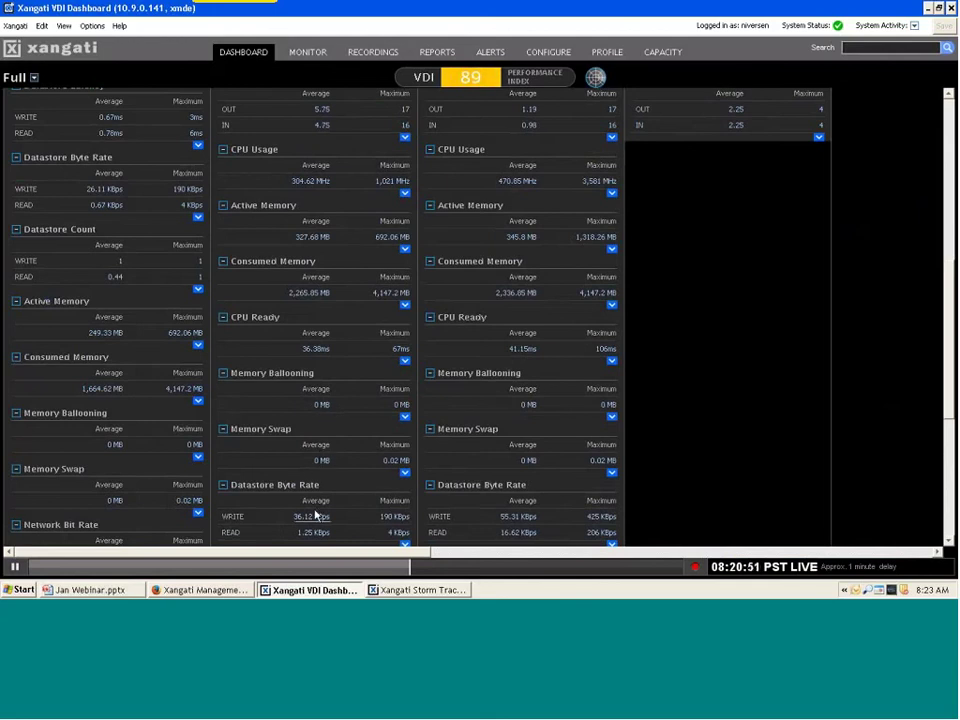
click(950, 113)
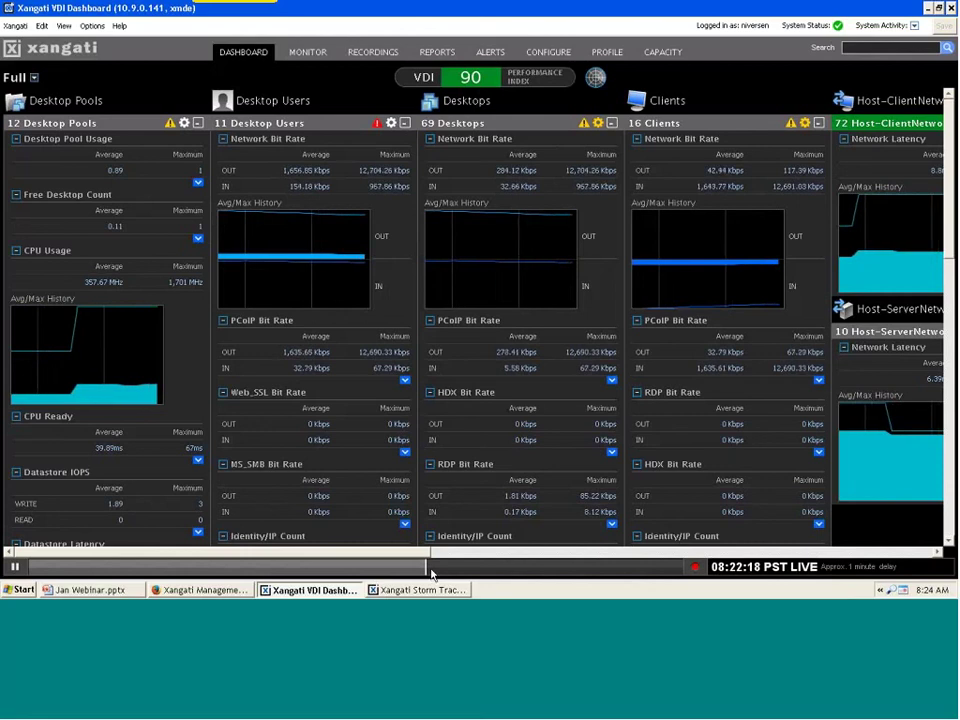
drag(431, 570, 531, 562)
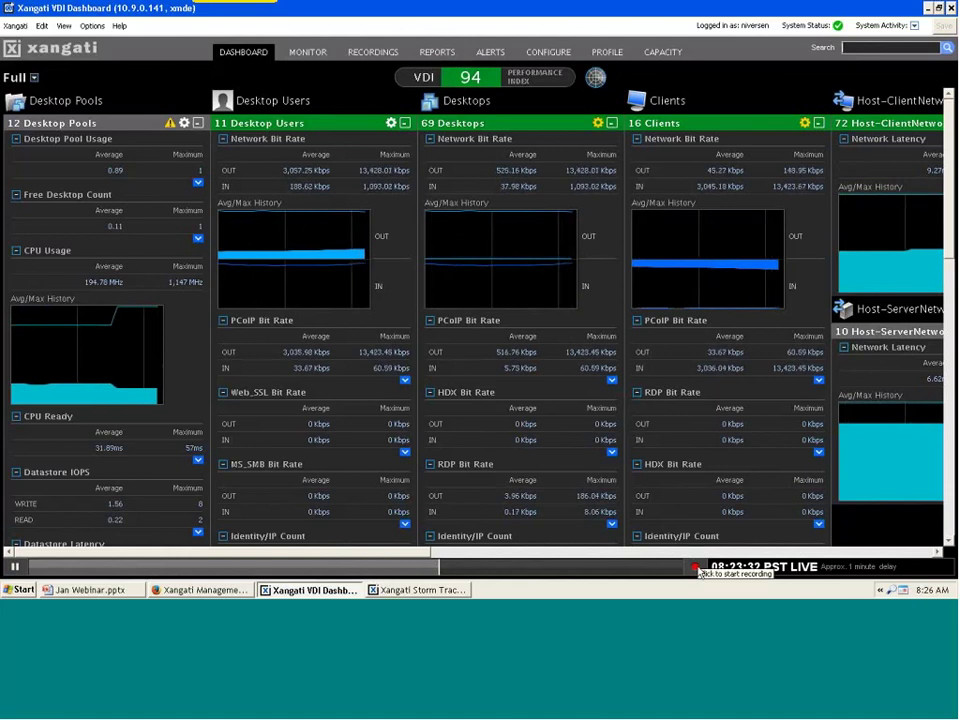
click(696, 568)
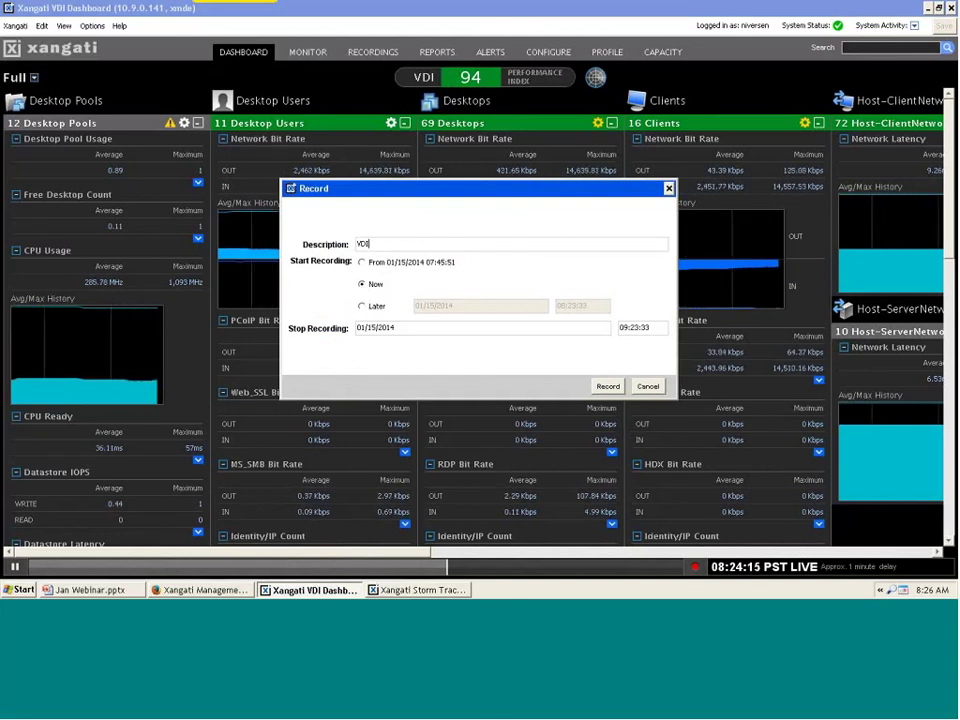
click(648, 386)
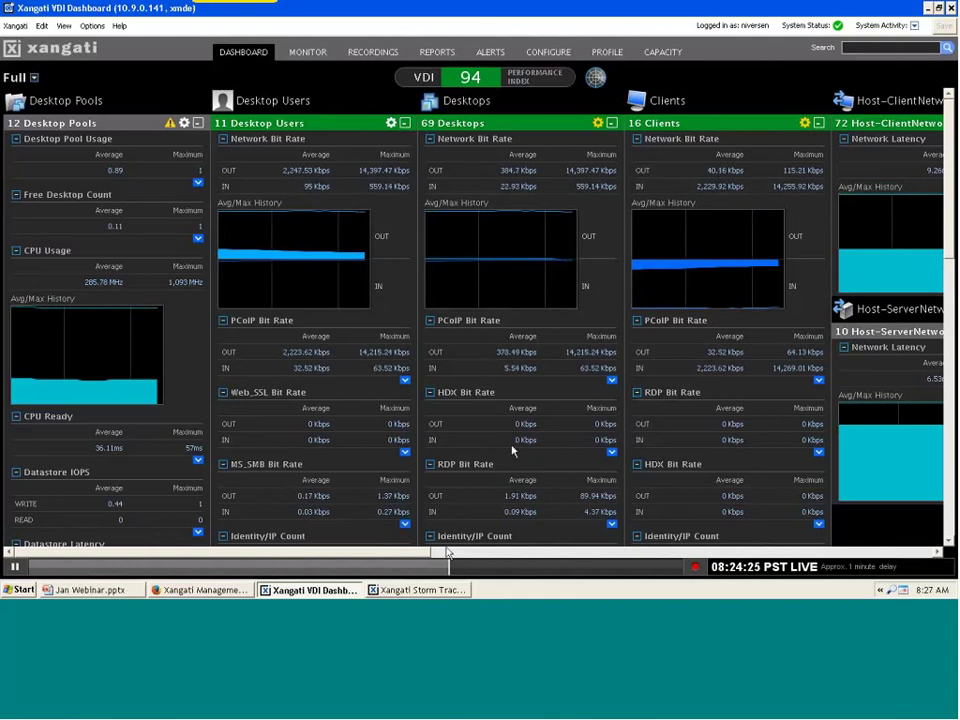
Rewind the dashboard to 08:21:14 and open the alerts of the Desktop Users group
click(430, 567)
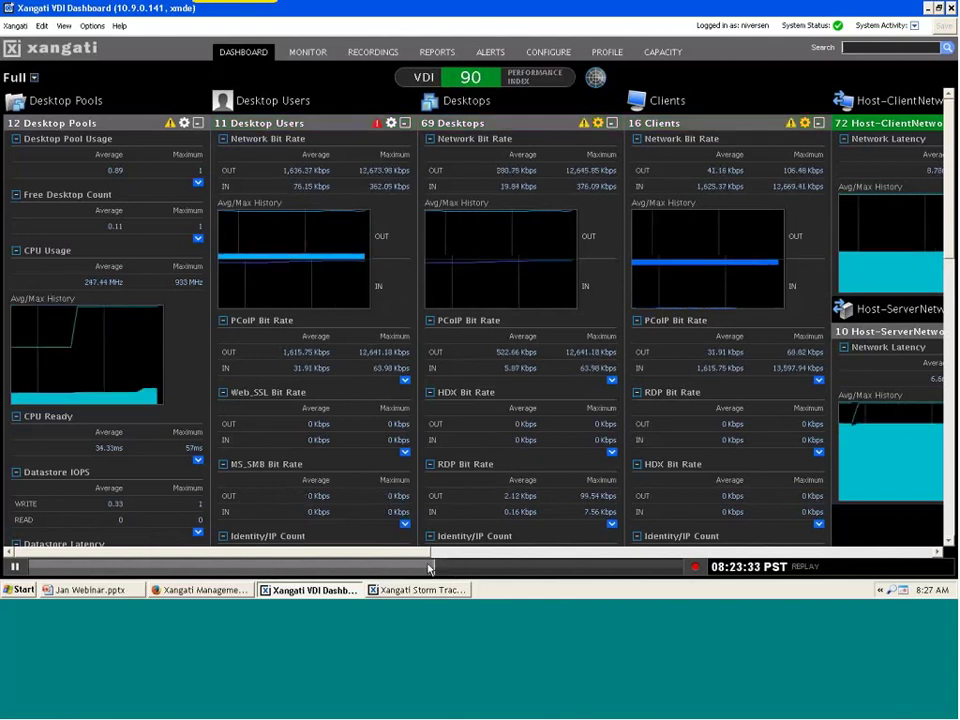
click(414, 567)
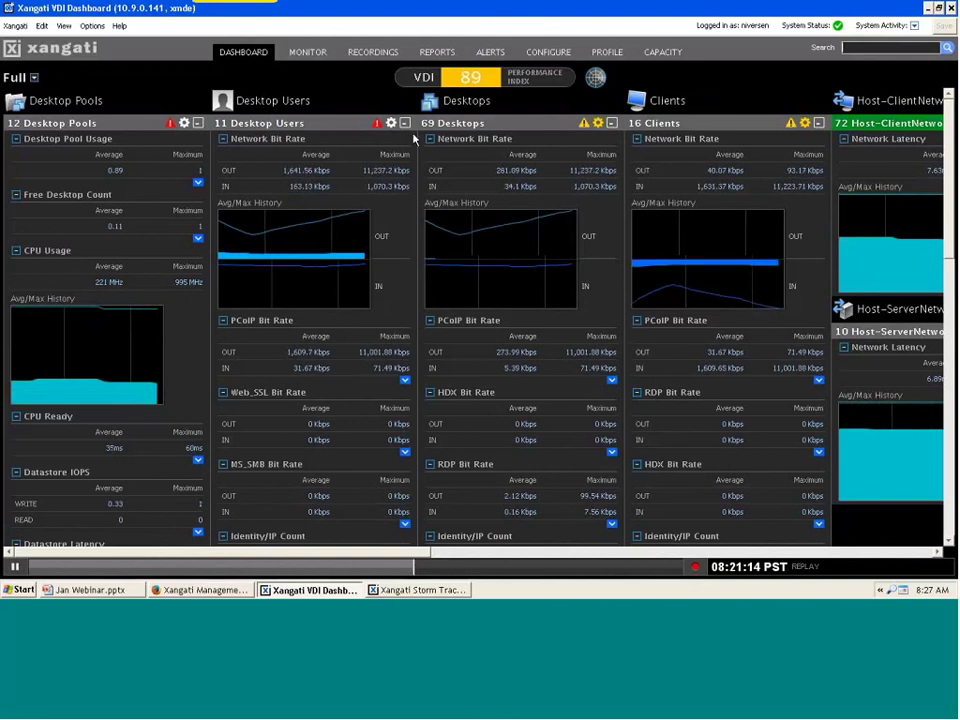
click(377, 124)
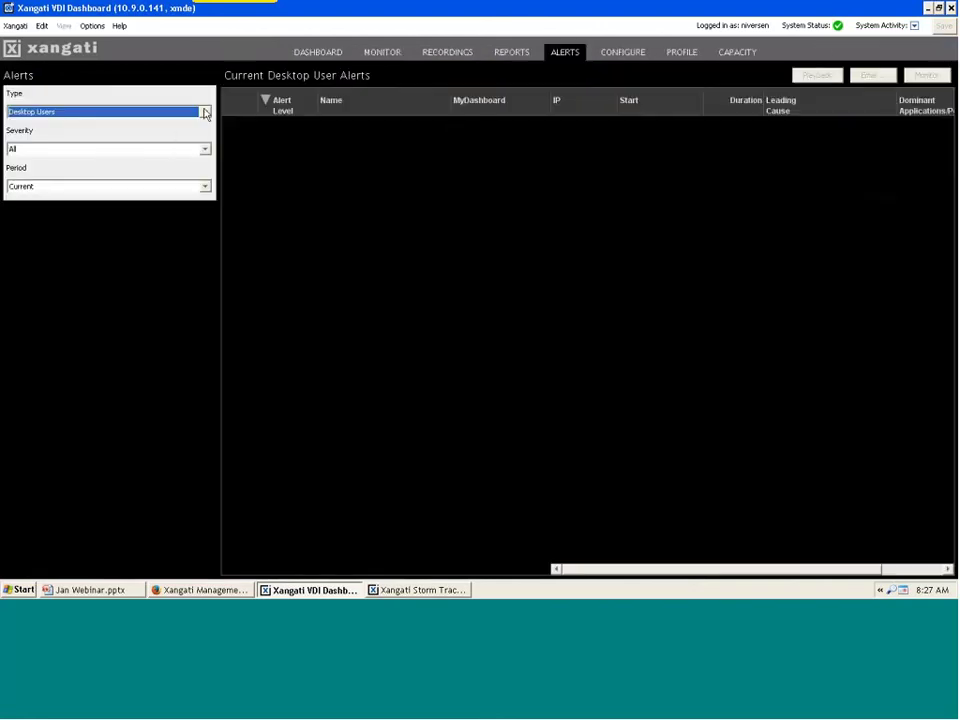
Set the period of the Desktop Users alert list to Recent
click(205, 113)
click(207, 95)
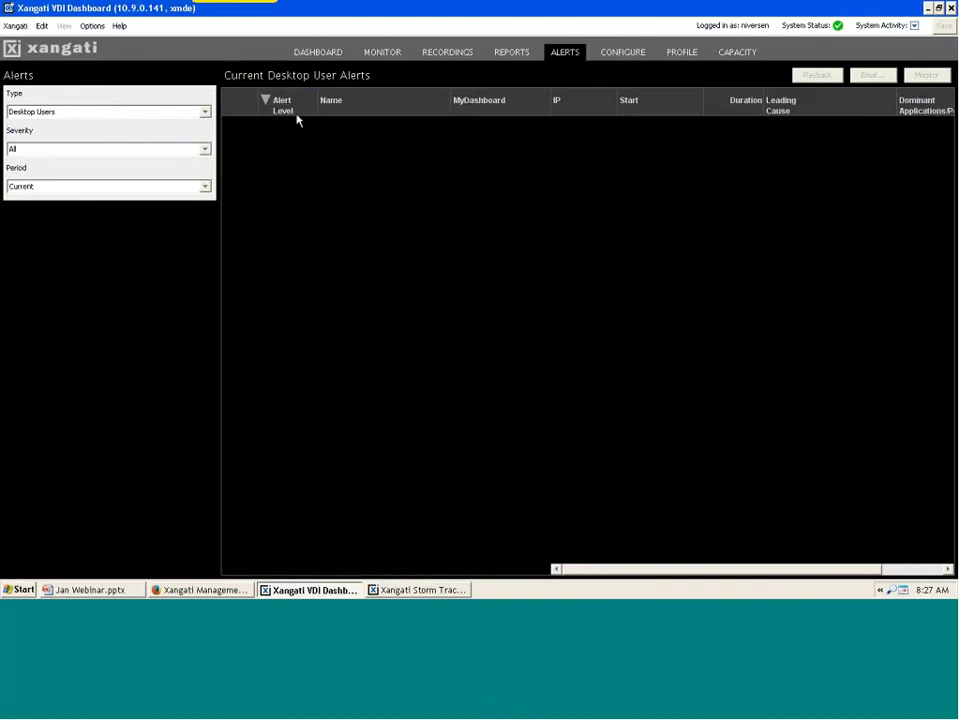
click(206, 188)
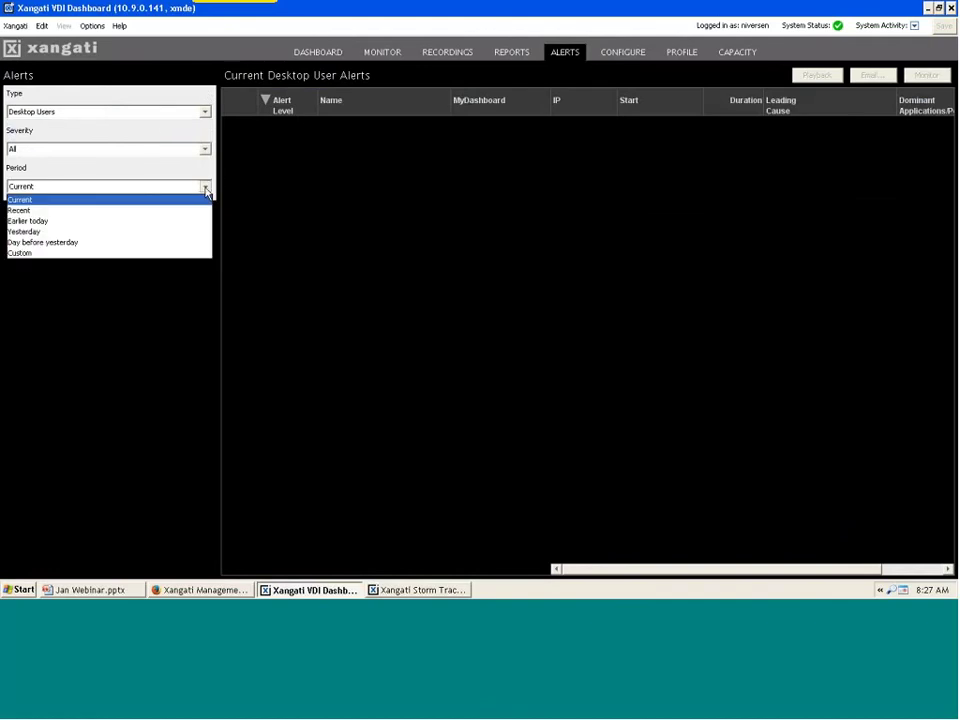
click(19, 210)
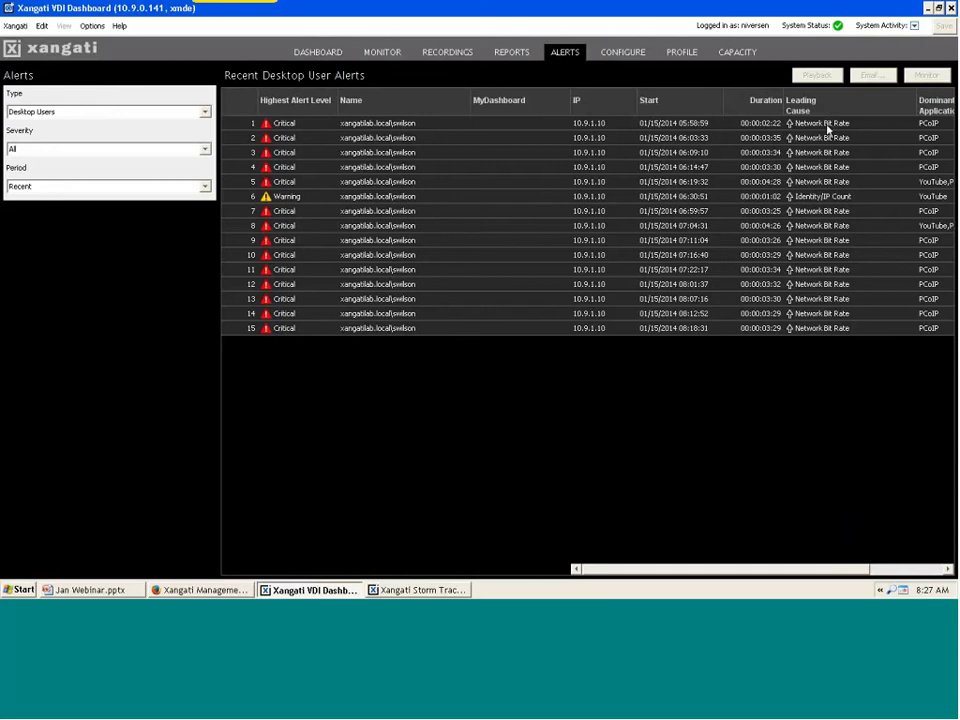
Play back the recording of the first critical alert and view the metrics available to replace its CPU Usage chart
click(377, 125)
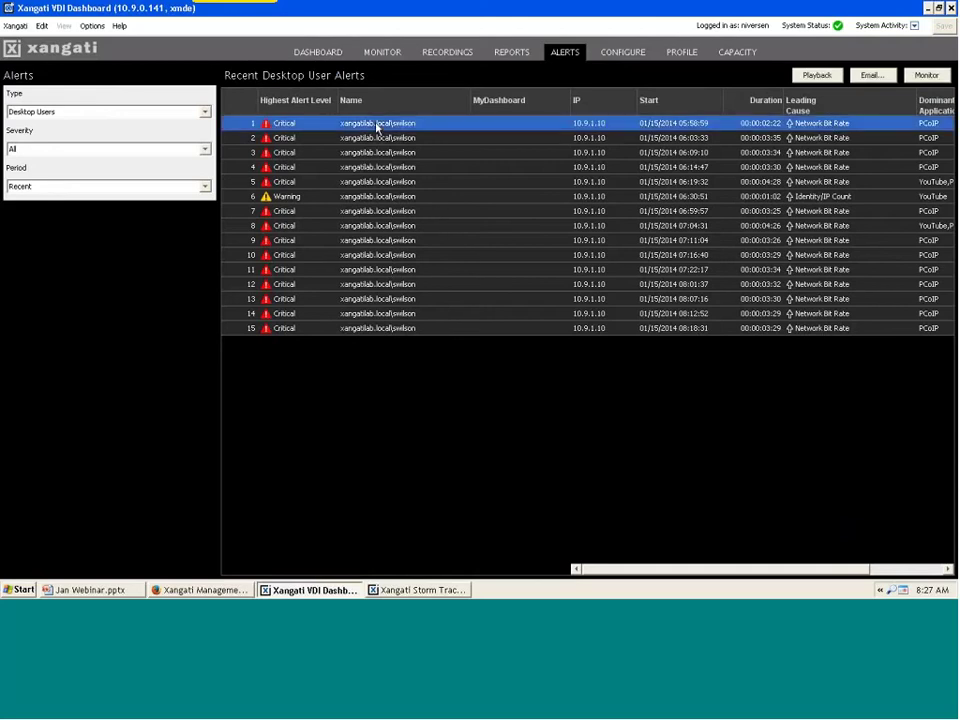
click(811, 78)
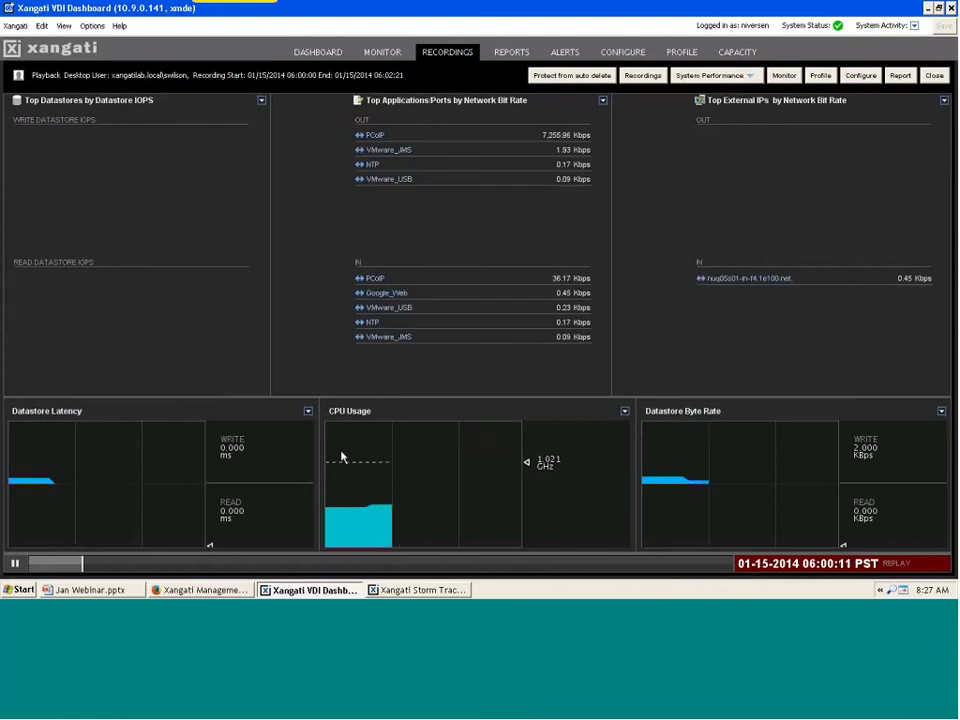
click(625, 412)
mouse_move(655, 418)
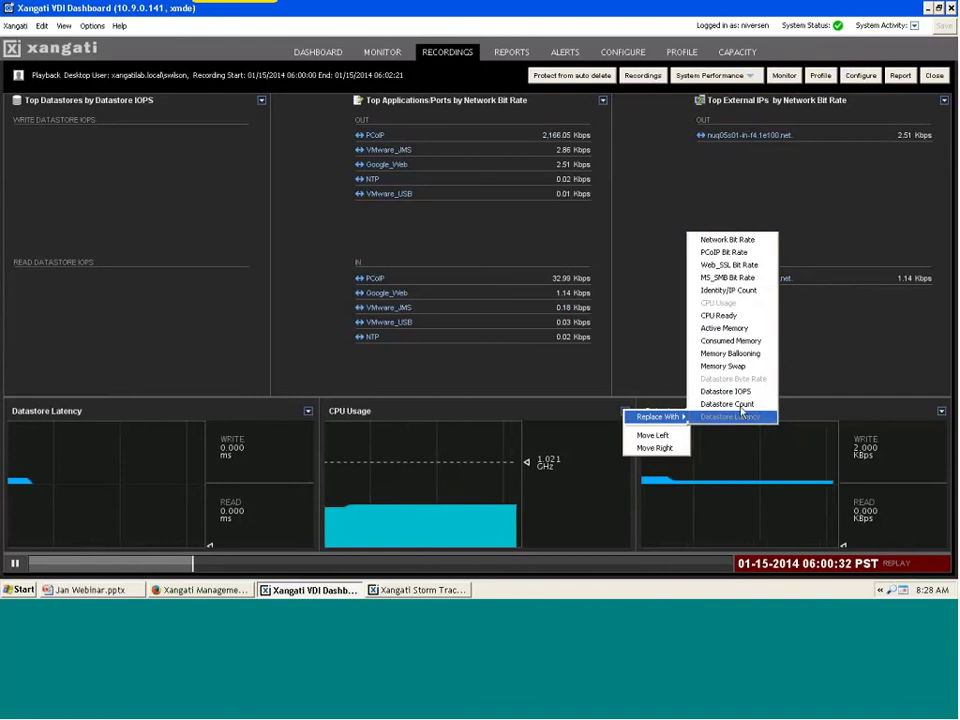
click(604, 397)
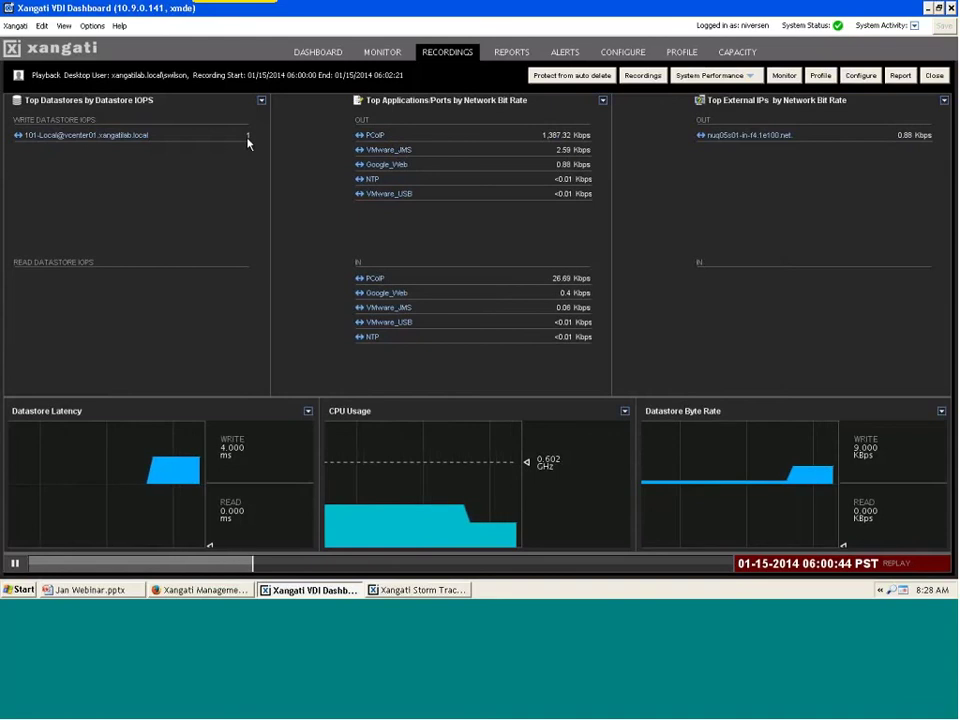
Replace the Top Datastores by Datastore IOPS list with Top Datastores by Datastore Latency and check the outbound PCoIP rate
mouse_move(248, 145)
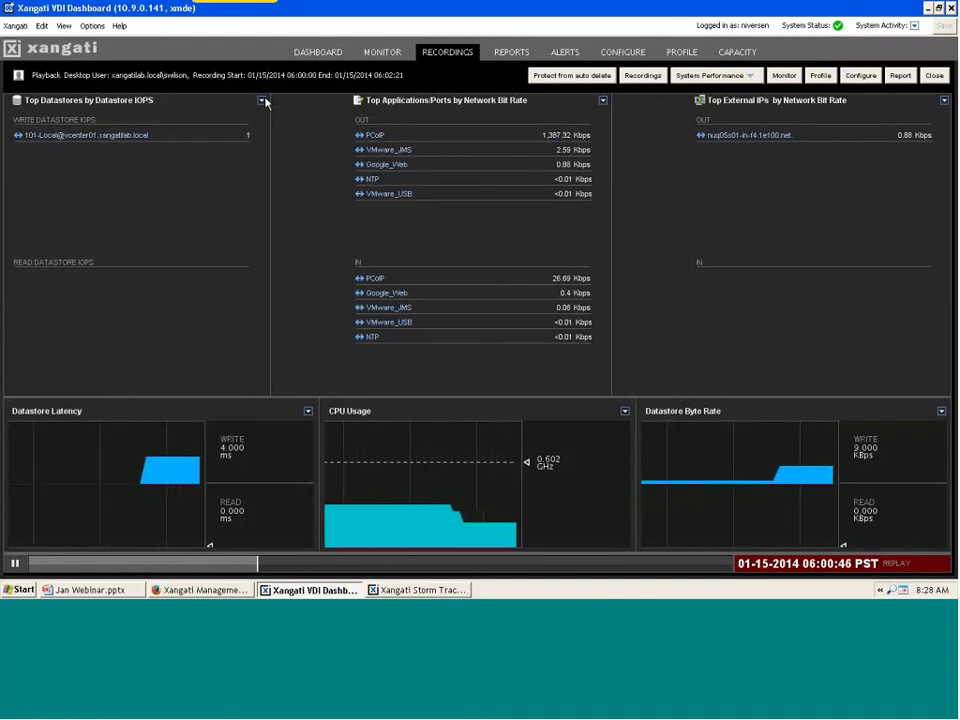
click(262, 101)
mouse_move(295, 107)
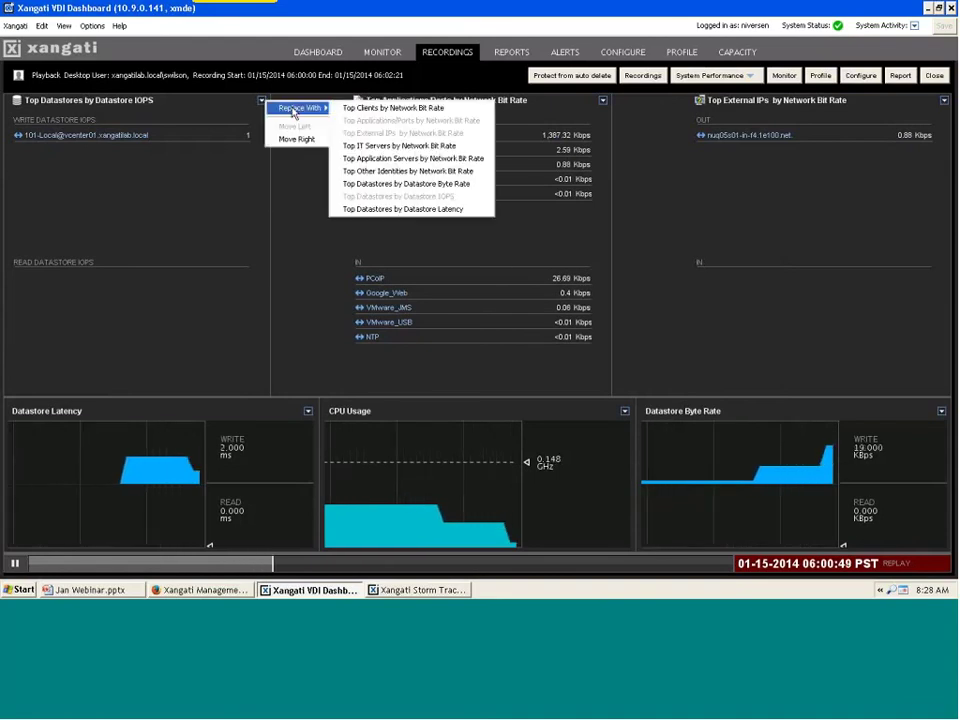
click(408, 209)
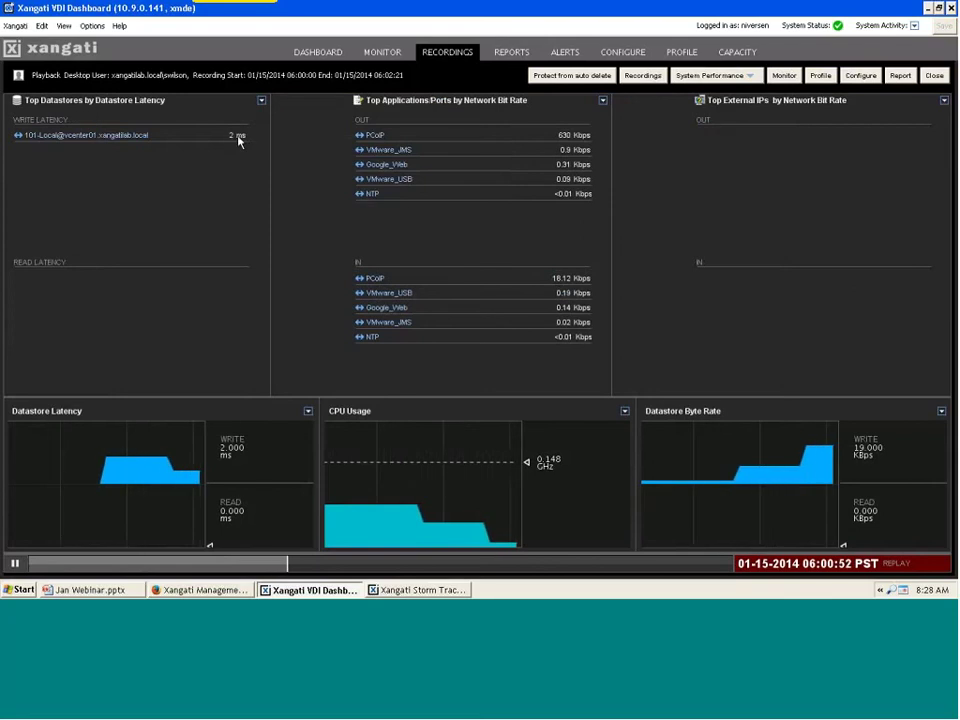
mouse_move(240, 145)
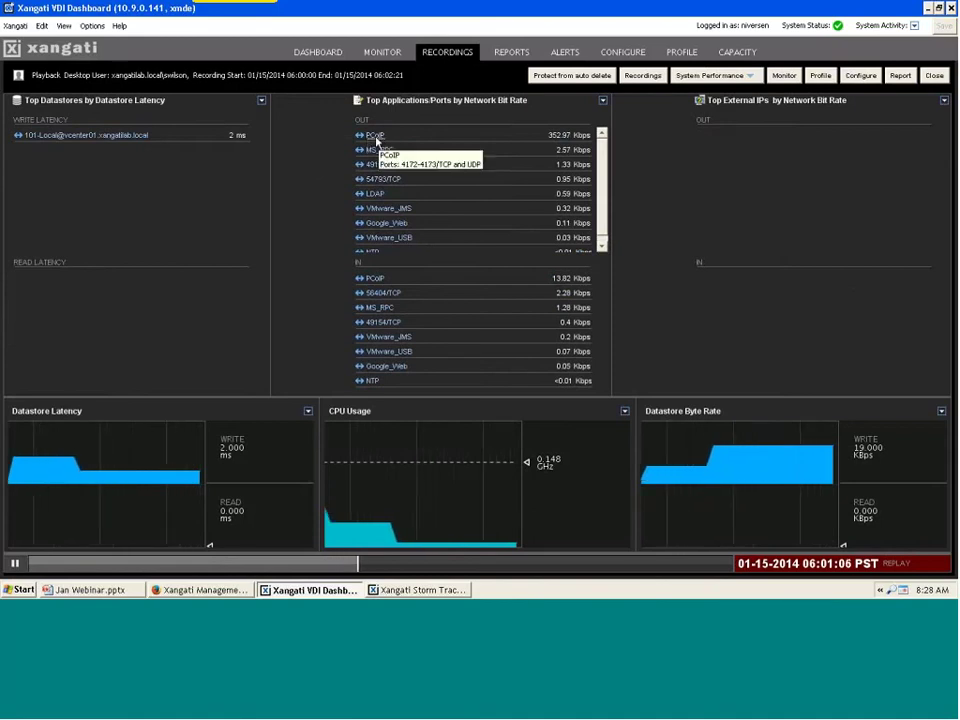
mouse_move(571, 142)
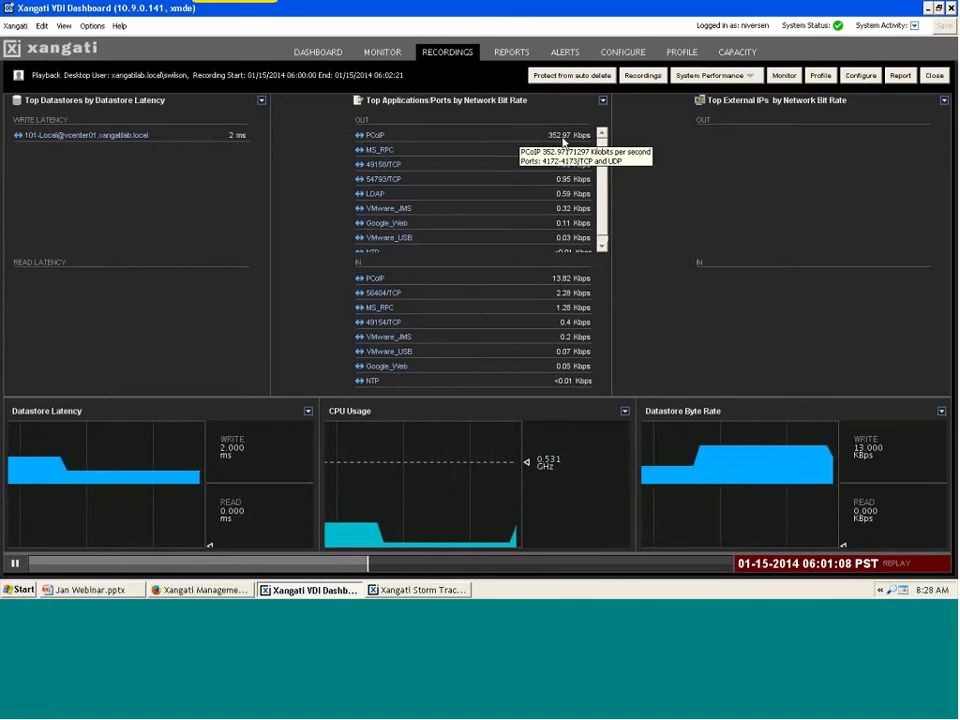
Replace the Datastore Latency chart with Network Bit Rate
click(308, 413)
mouse_move(355, 419)
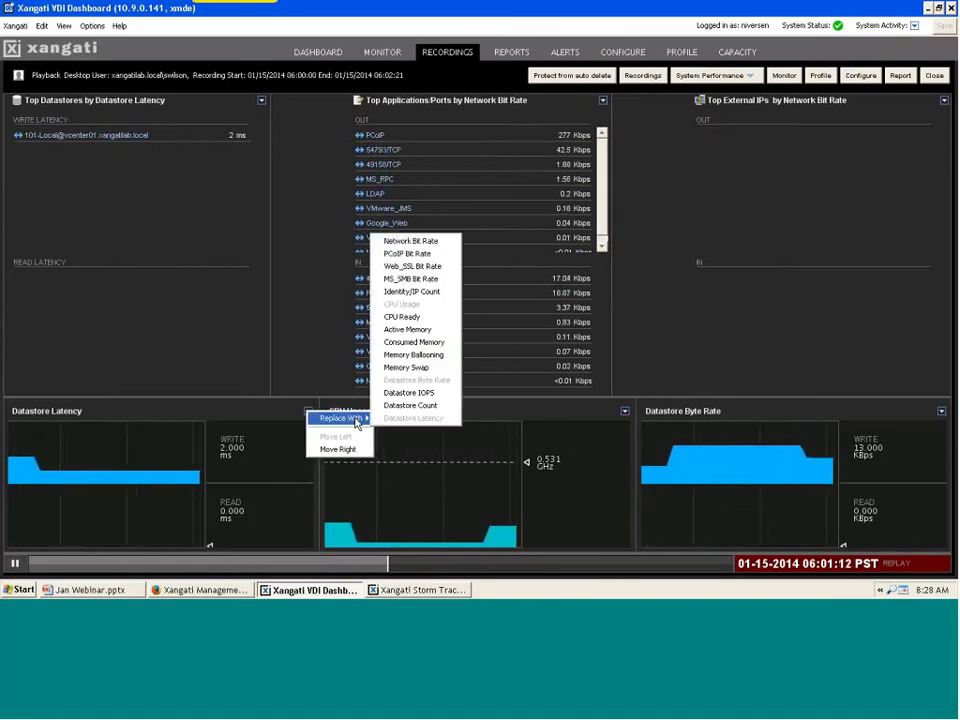
click(428, 243)
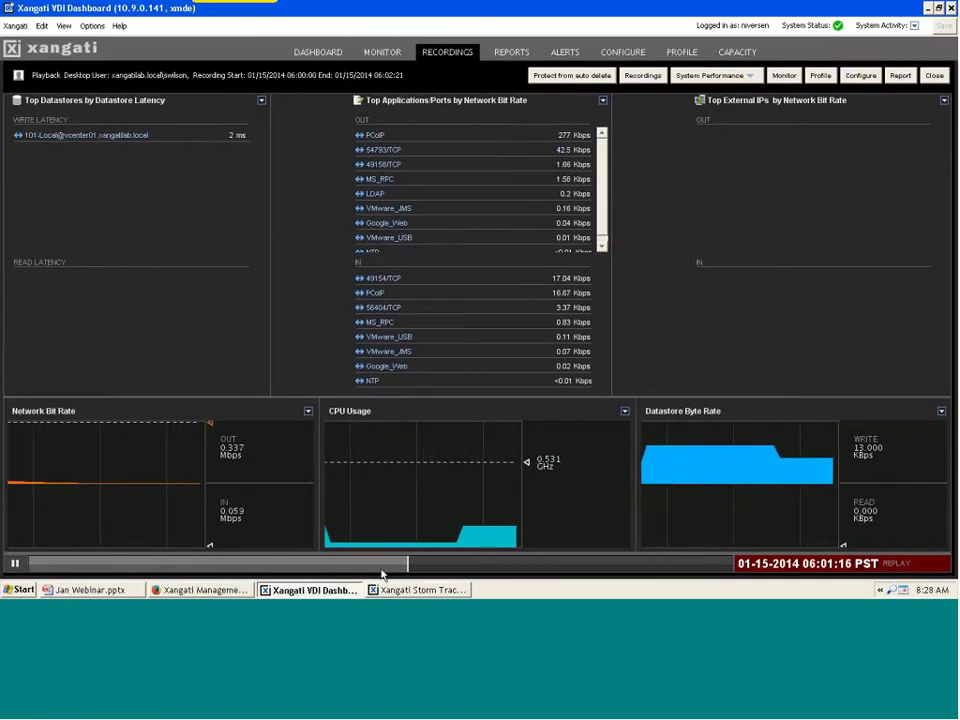
Advance the playback to 06:02:20 and examine the outbound applications and ports by network bit rate
drag(412, 565, 735, 566)
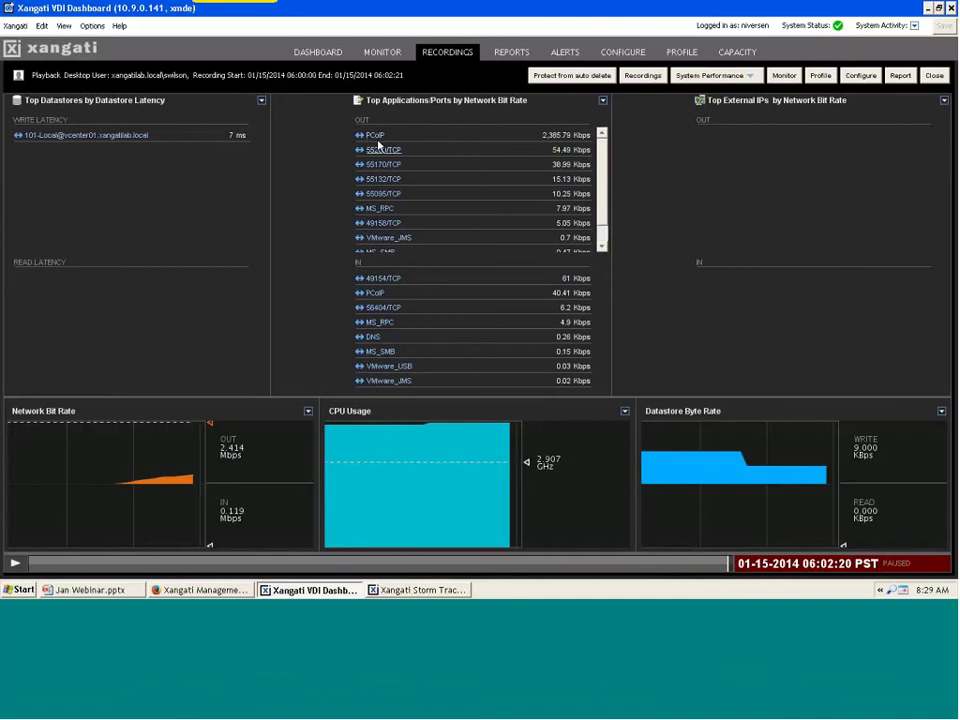
scroll(600, 162, down, 1)
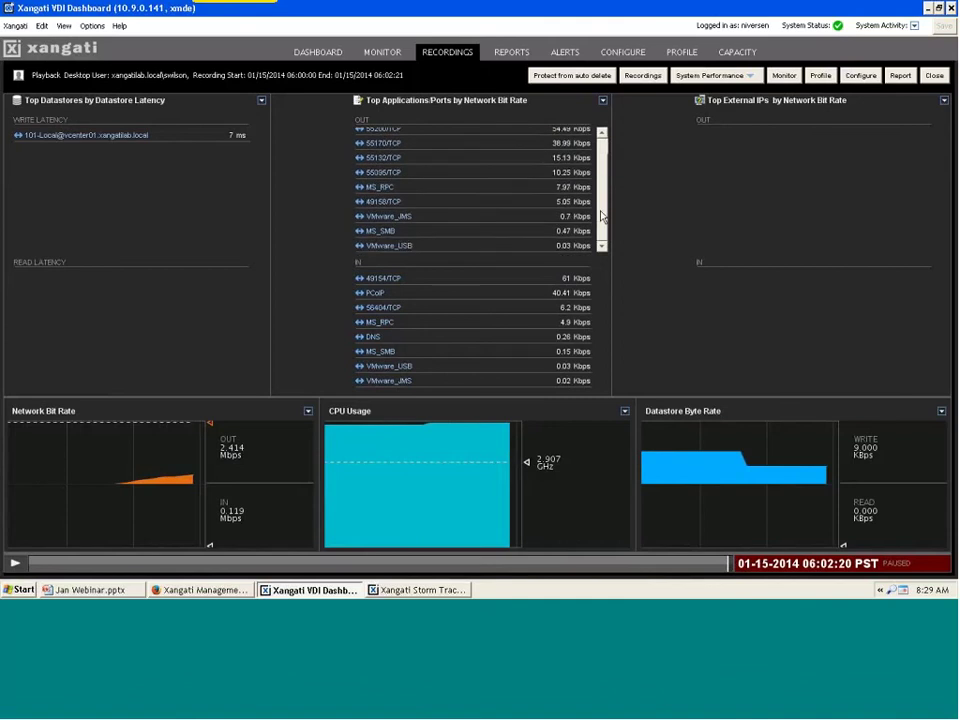
scroll(594, 200, down, 1)
Rewind the playback to 06:00:23 and on to 06:00:10, examining application traffic near the start of the alert
drag(728, 563, 146, 567)
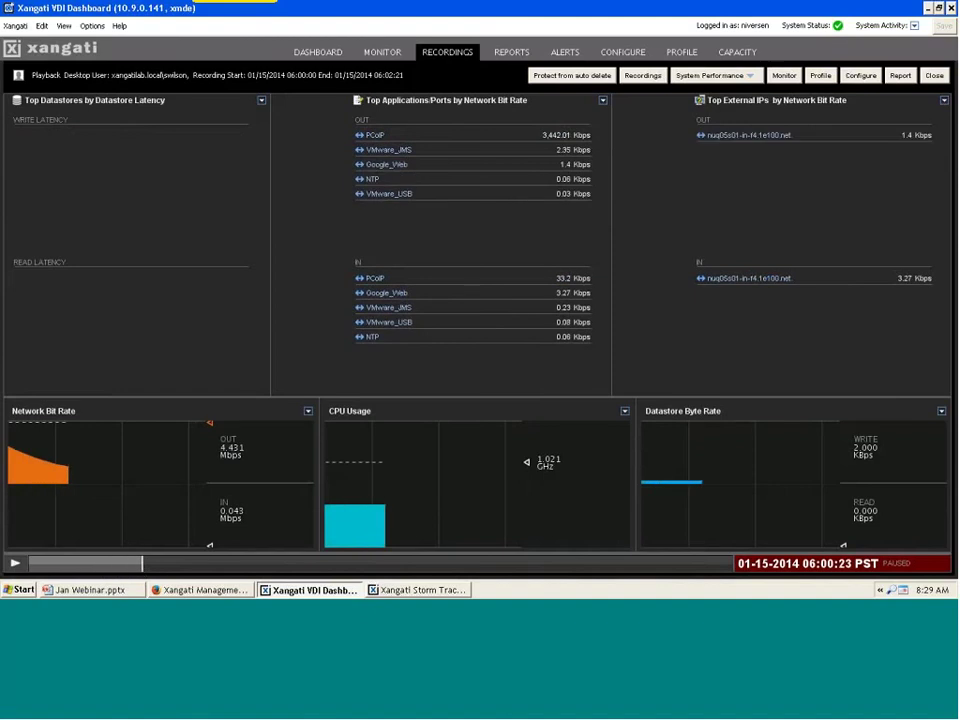
mouse_move(389, 296)
drag(143, 566, 79, 565)
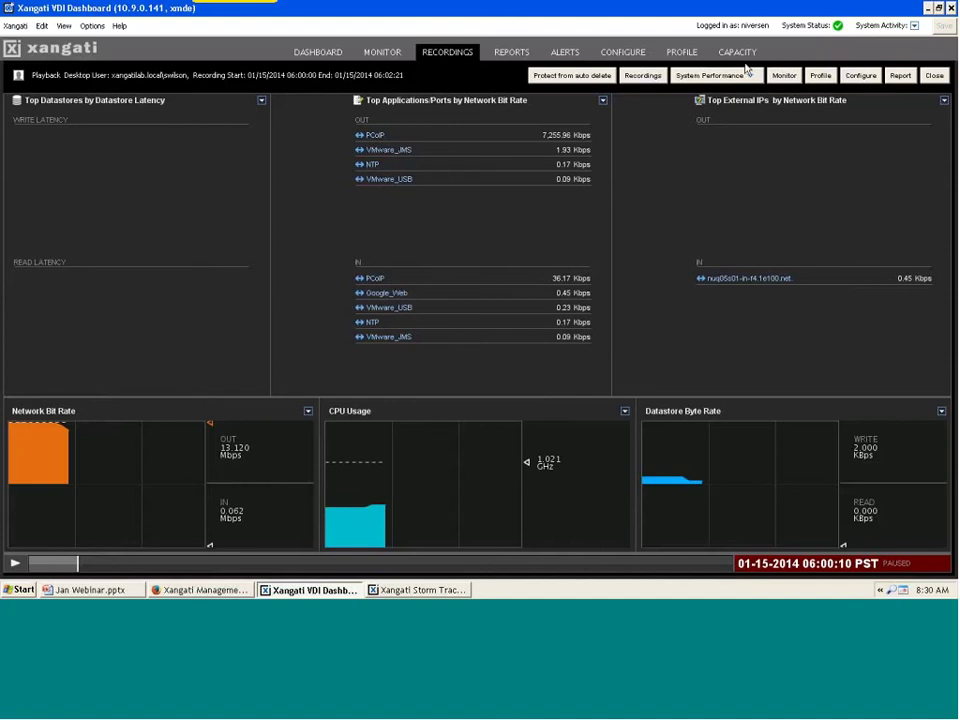
Return to the dashboard, open the Storm Tracker and move its window up so the whole overview fits on screen
click(318, 51)
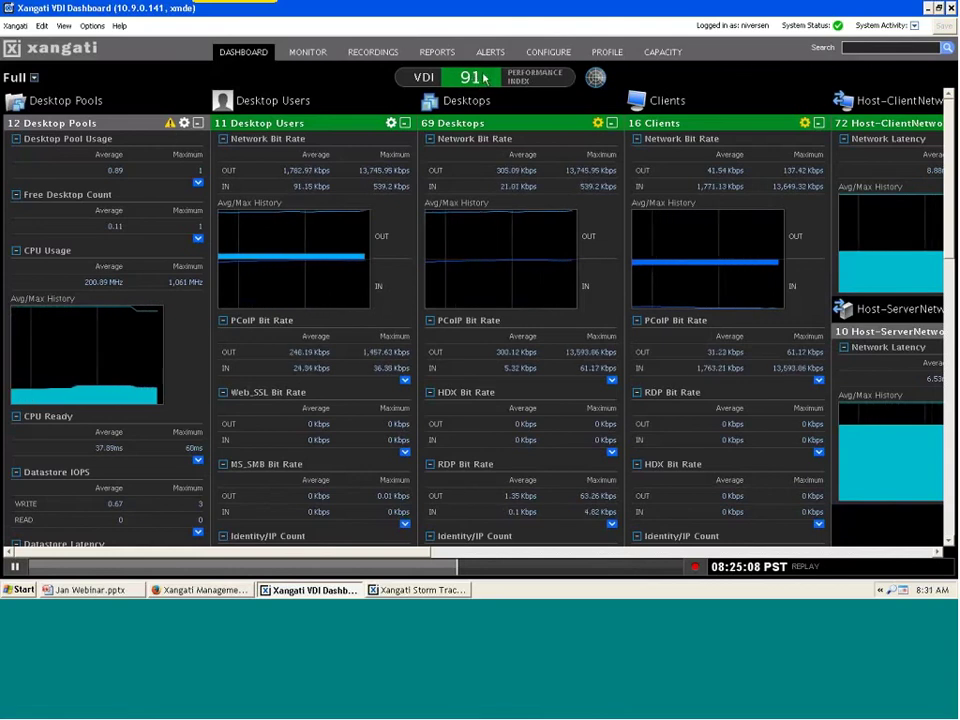
click(597, 78)
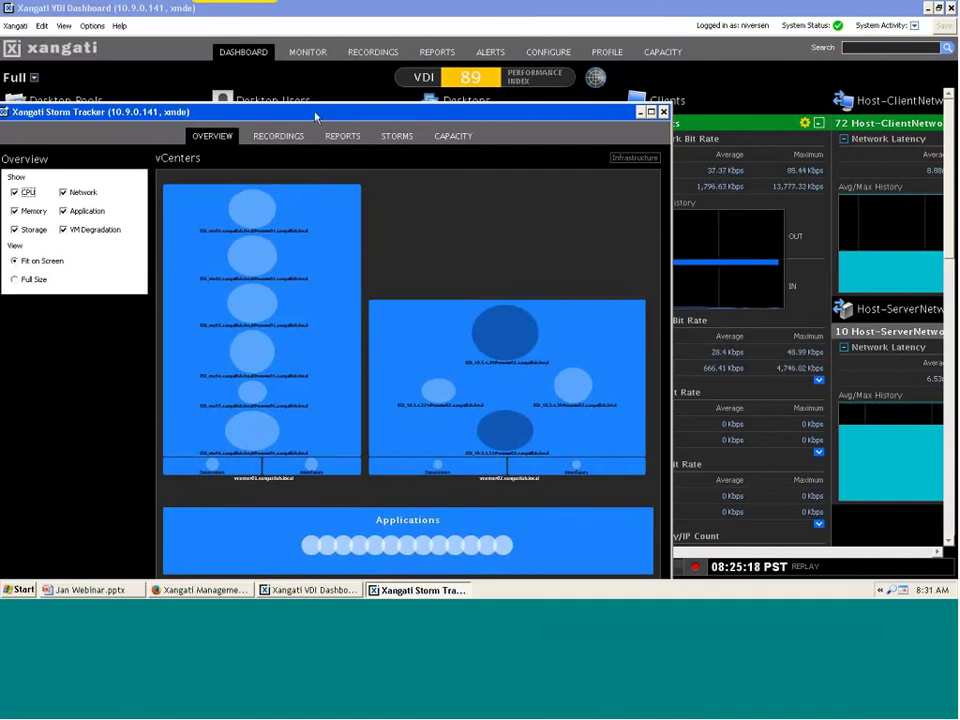
drag(310, 133, 381, 28)
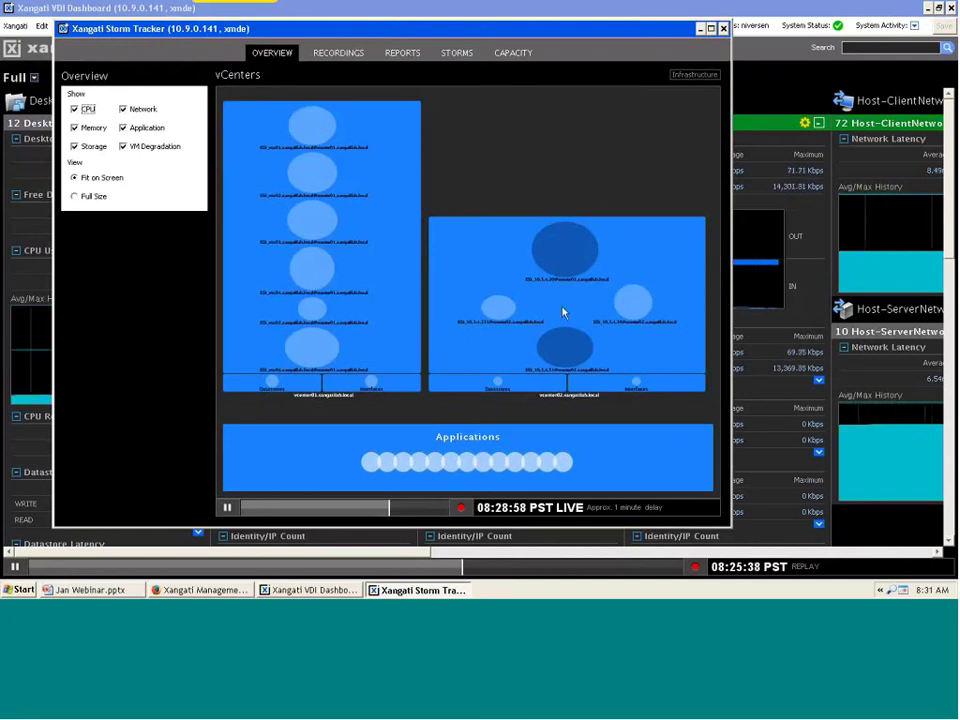
Open the detail view of vcenter02.xangatilab.local and inspect the storm and alert details of an affected VM among its hosts
click(510, 270)
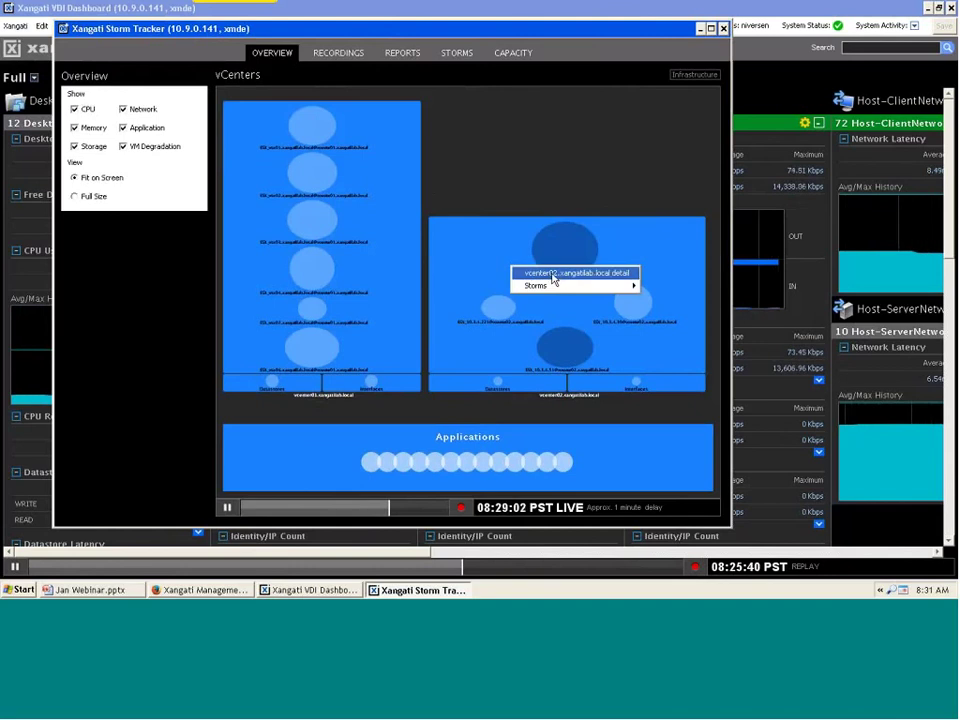
click(553, 273)
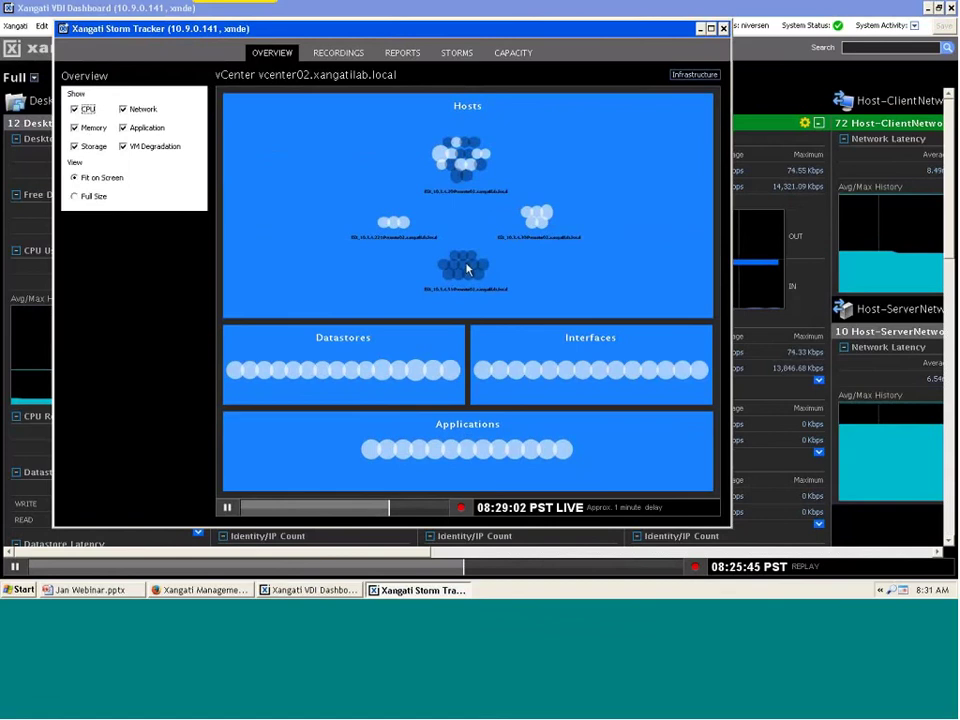
mouse_move(466, 269)
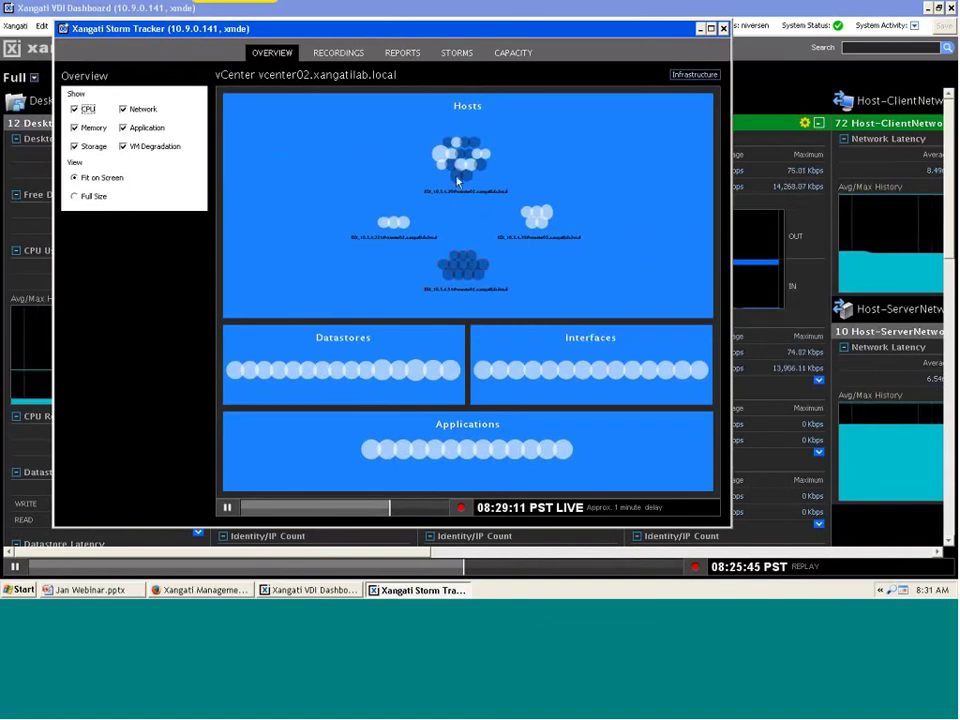
mouse_move(457, 179)
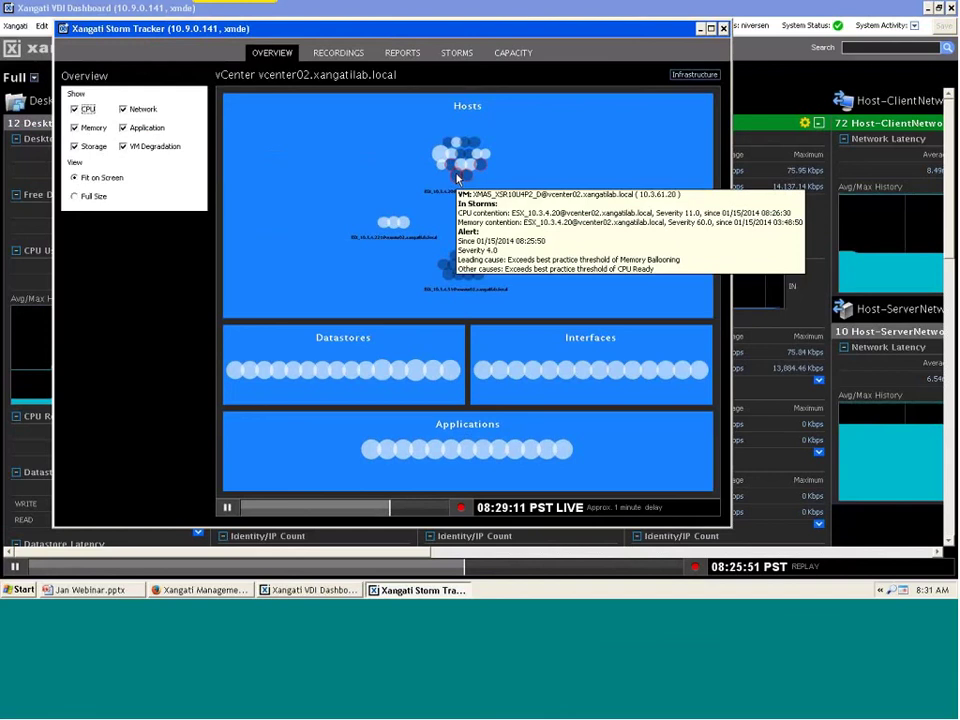
Open the memory contention storm of ESX_10.3.4.51 from its host cluster and review the alerts related to it
mouse_move(470, 152)
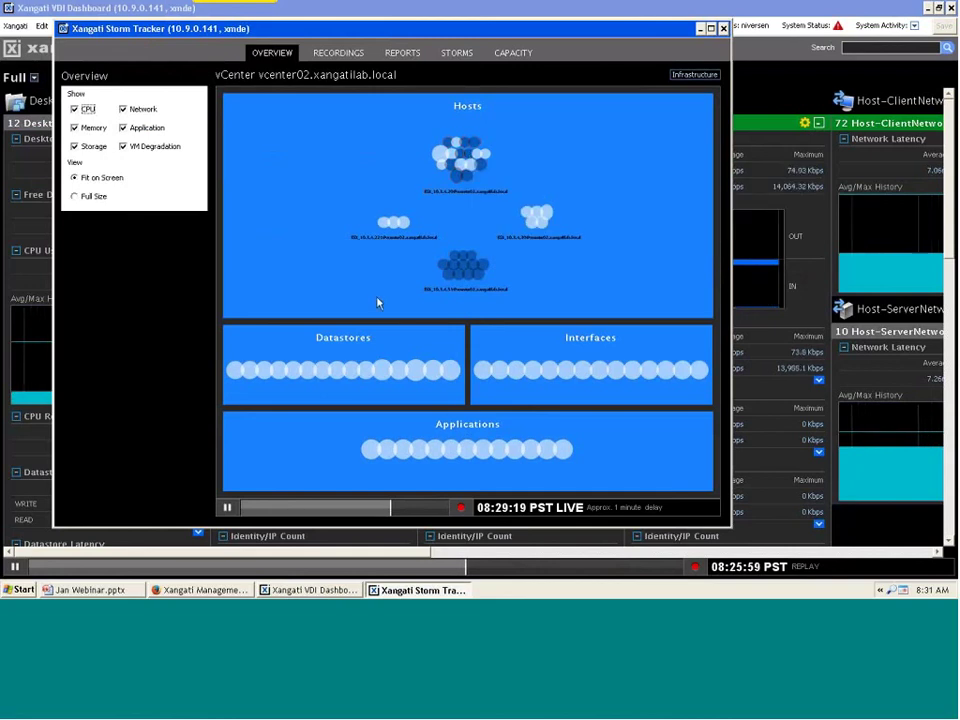
click(470, 264)
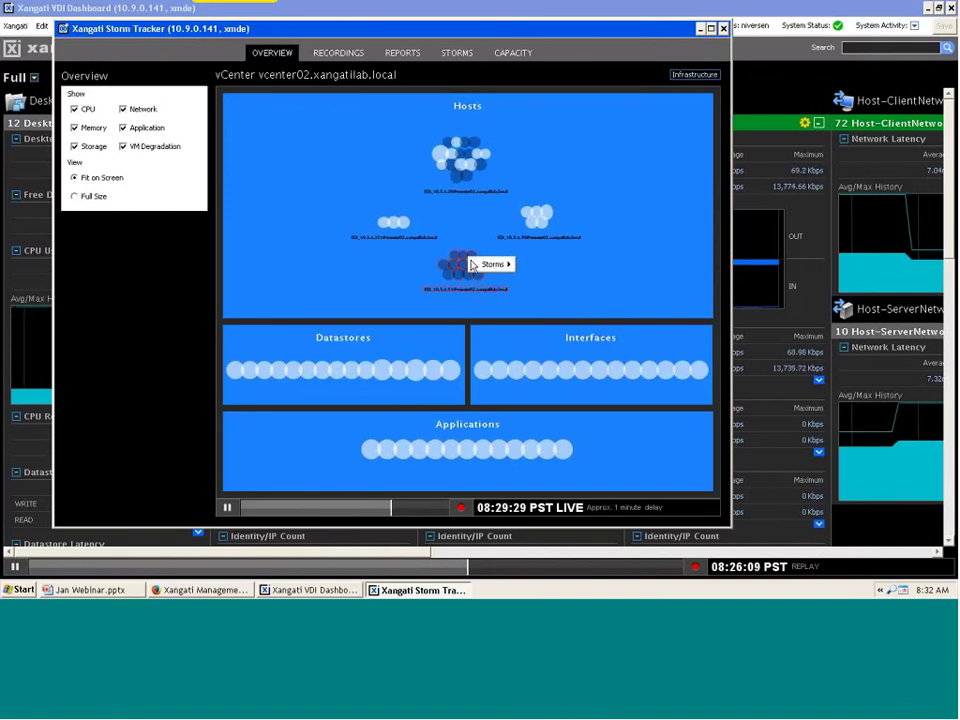
mouse_move(494, 268)
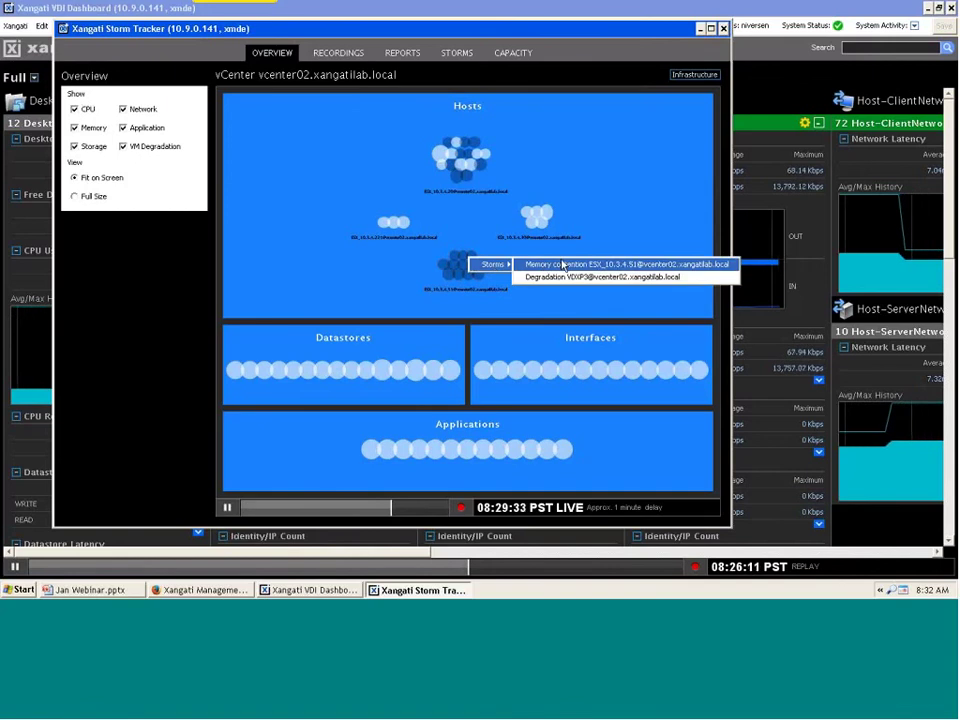
click(562, 265)
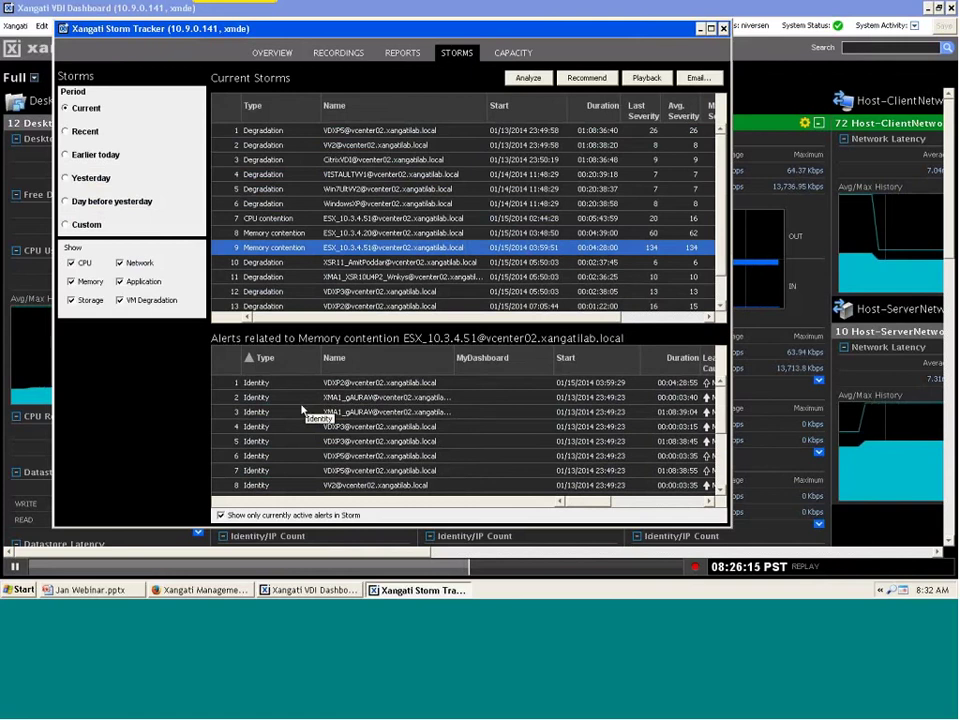
scroll(302, 410, down, 3)
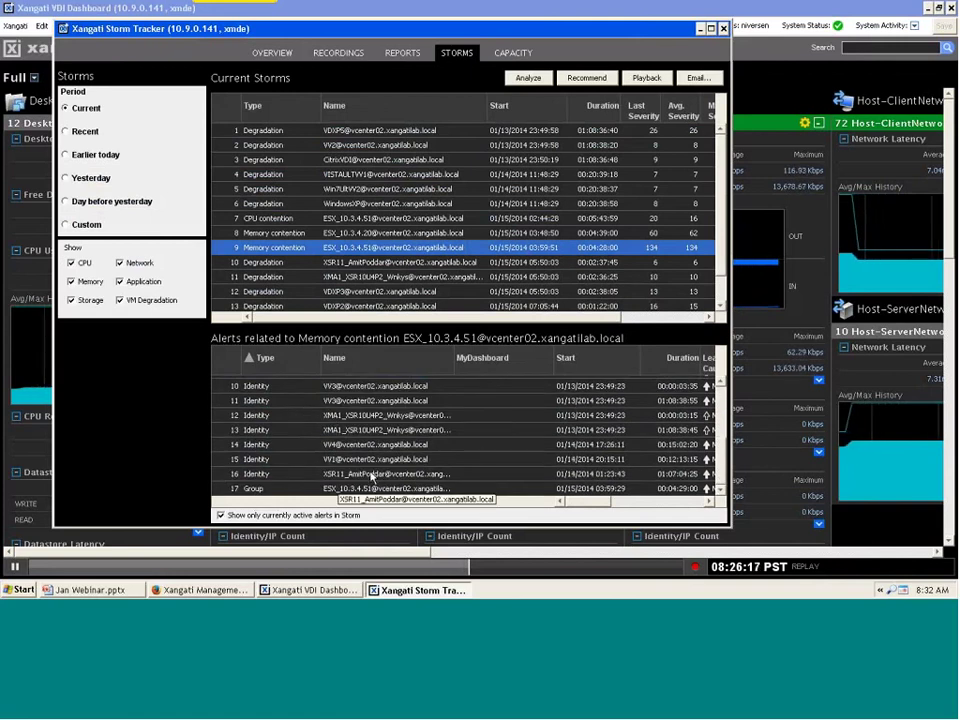
scroll(362, 480, up, 3)
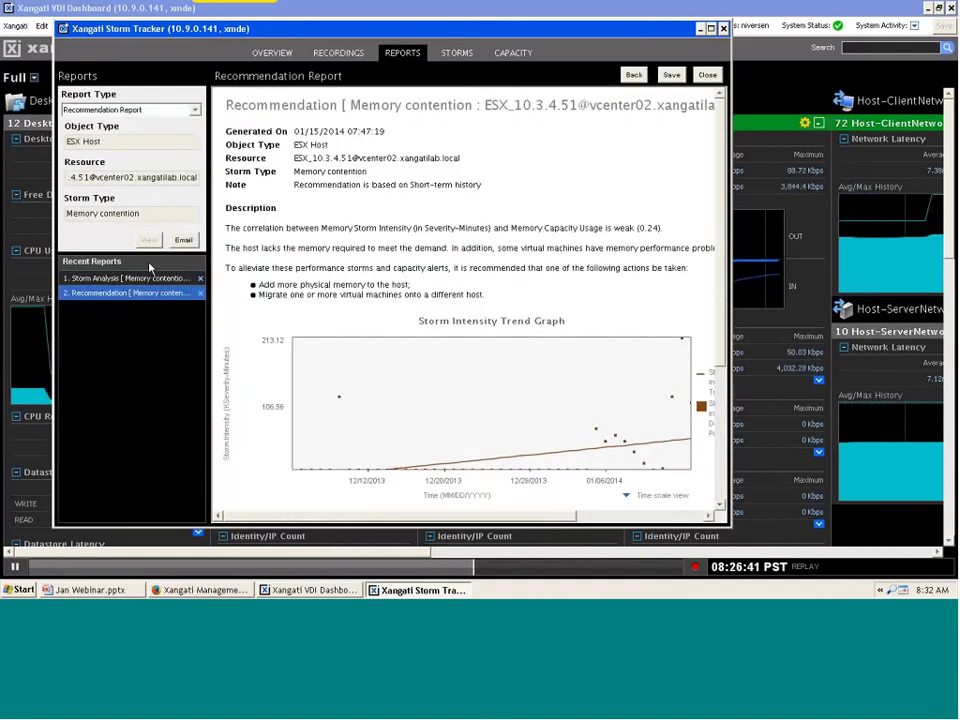
Read the Storm Analysis and Recommendation reports for memory contention on ESX_10.3.4.51, including the trend graphs
click(147, 279)
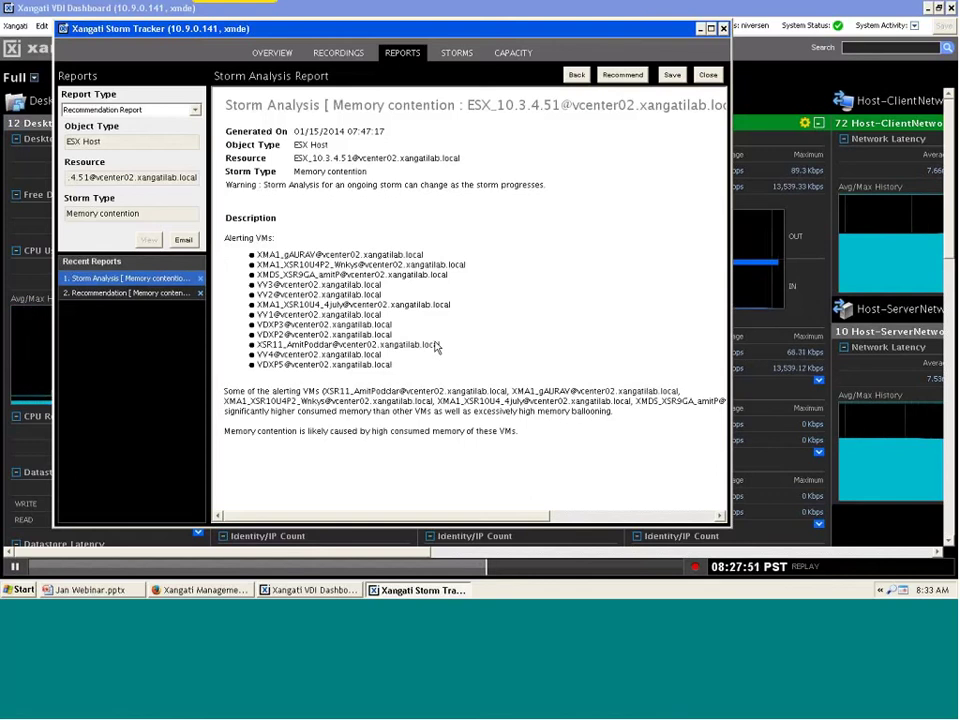
click(110, 292)
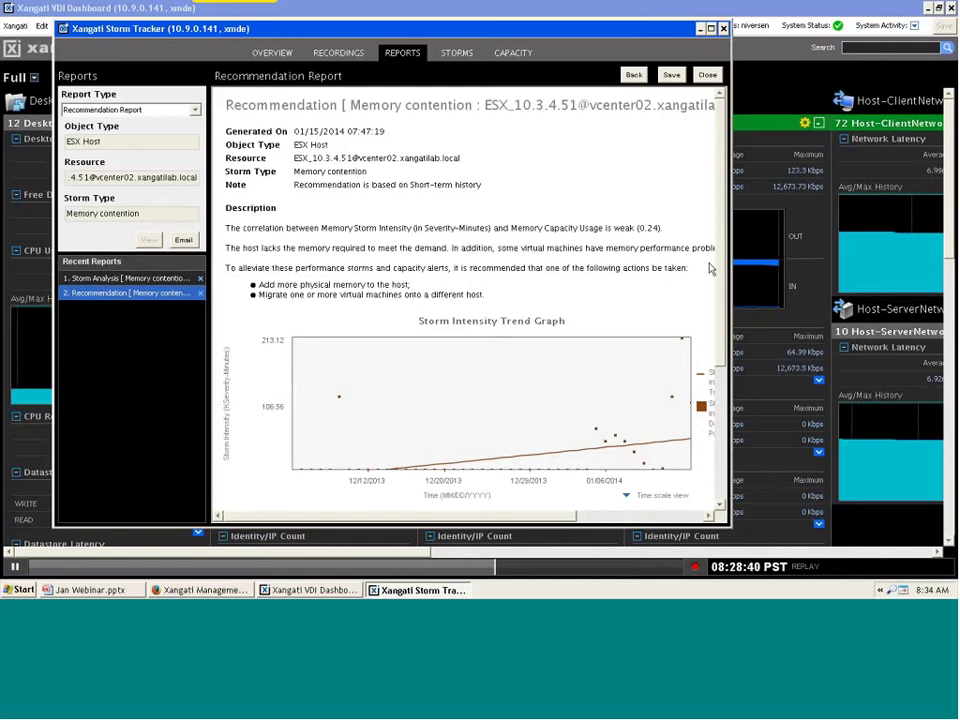
drag(724, 268, 745, 363)
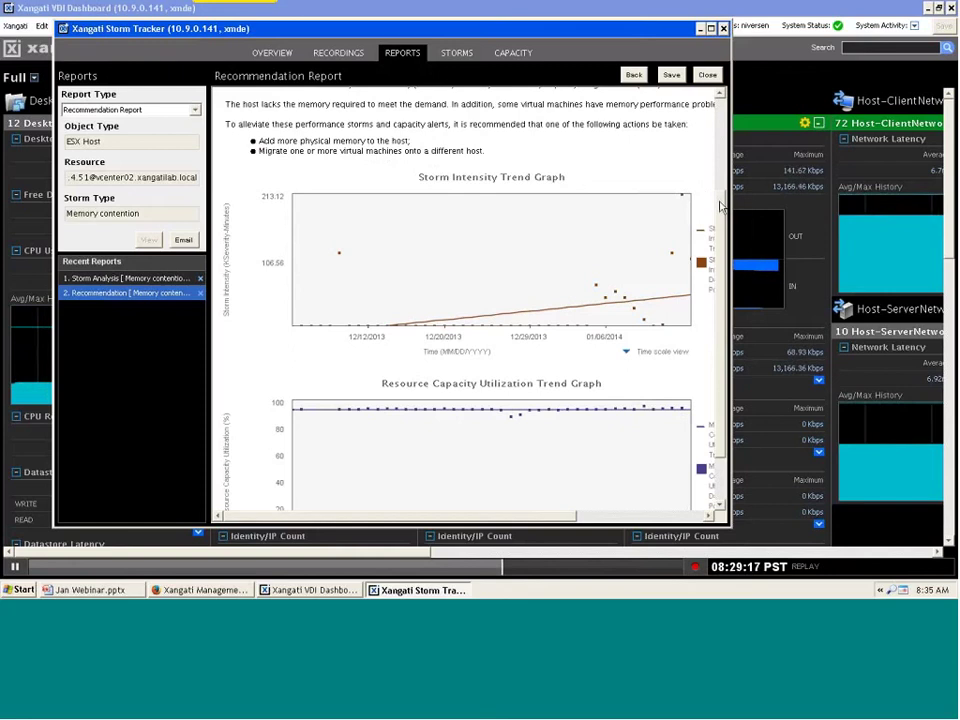
scroll(722, 187, up, 1)
scroll(722, 187, up, 5)
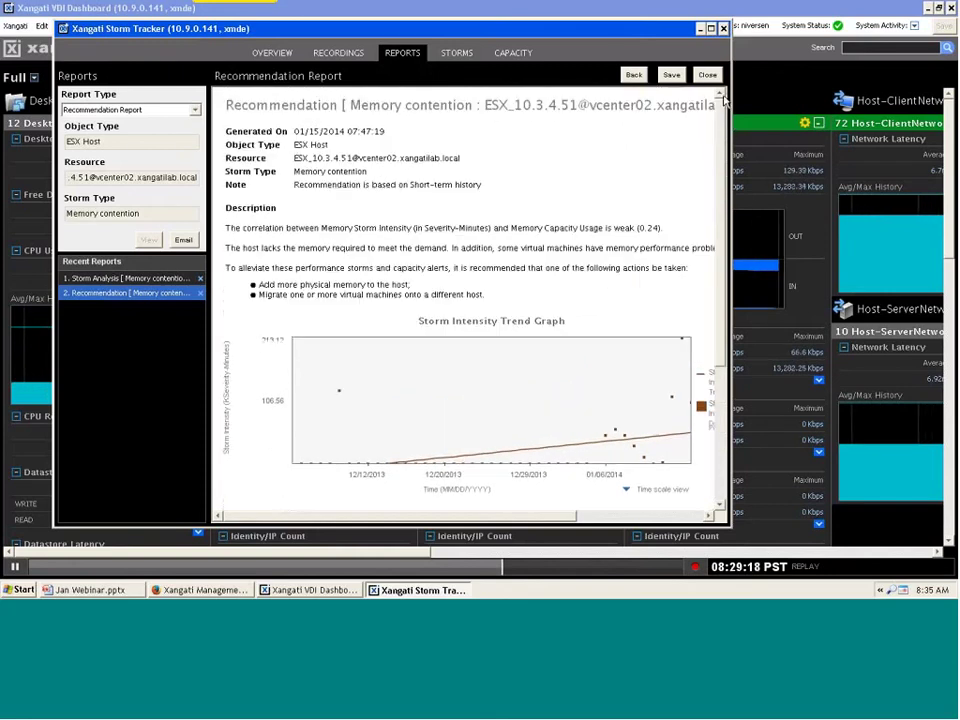
Return to the storm overview and replay it from 08:26:36, advancing to 08:33:22, to compare the host clusters
click(273, 53)
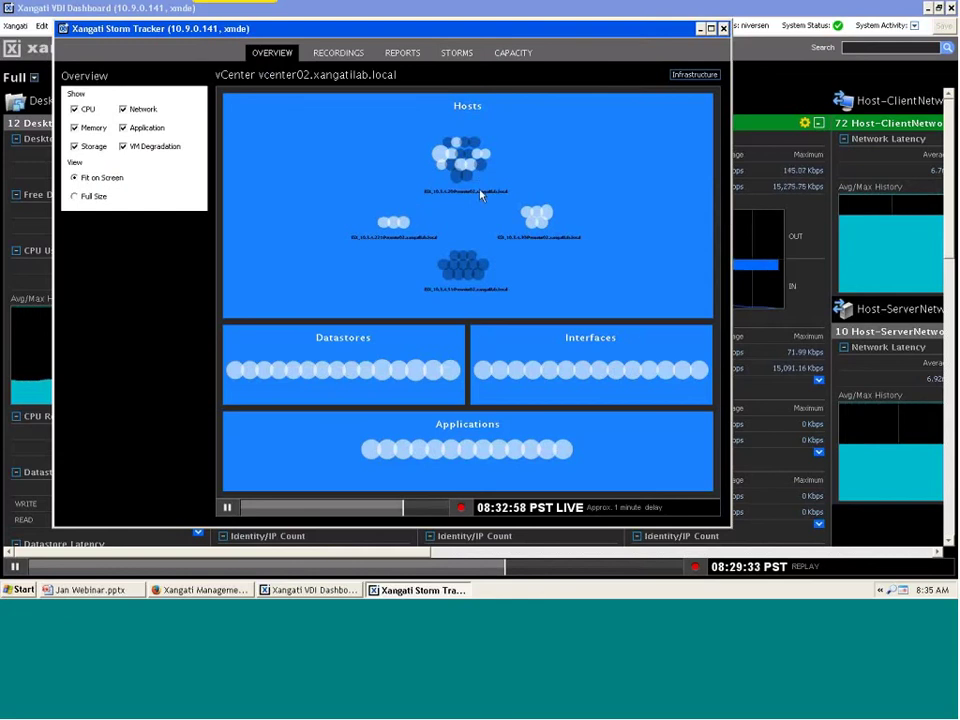
mouse_move(481, 194)
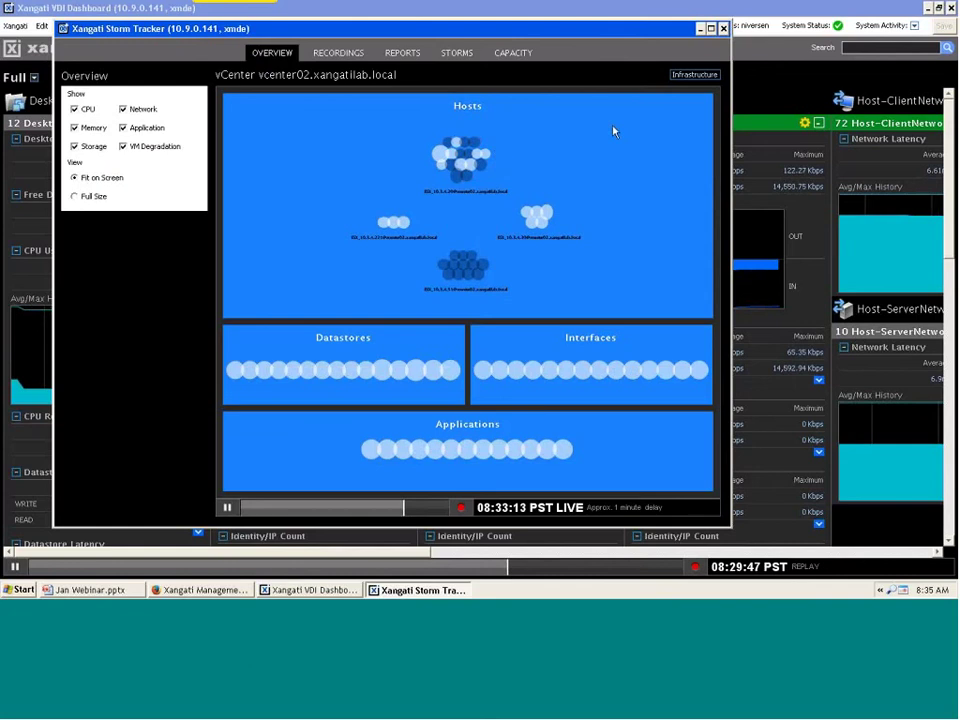
drag(405, 509, 316, 508)
click(388, 514)
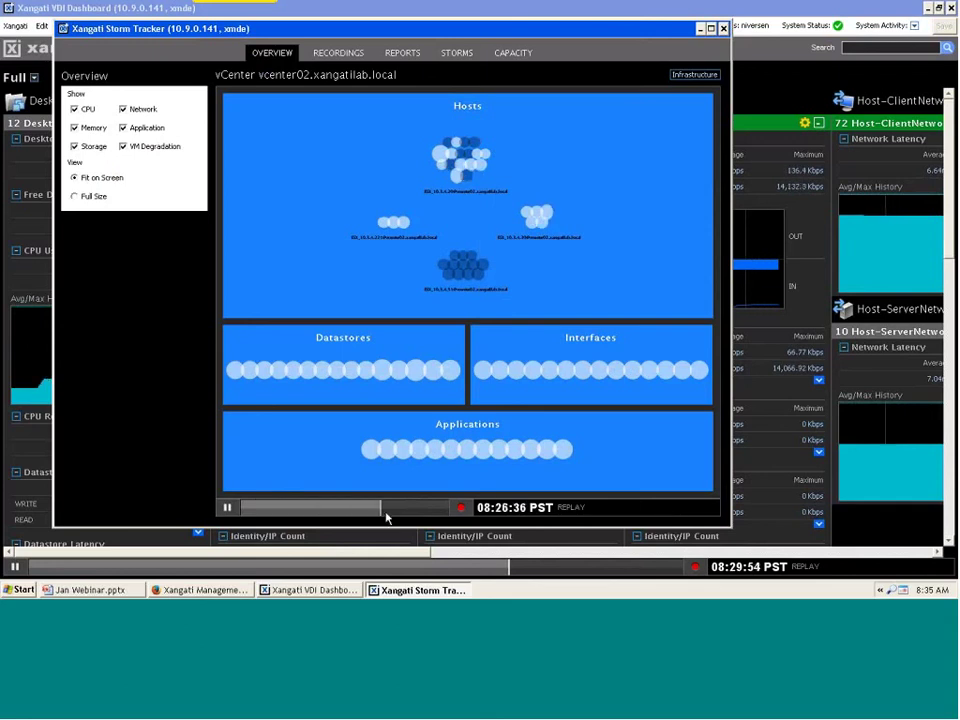
click(405, 509)
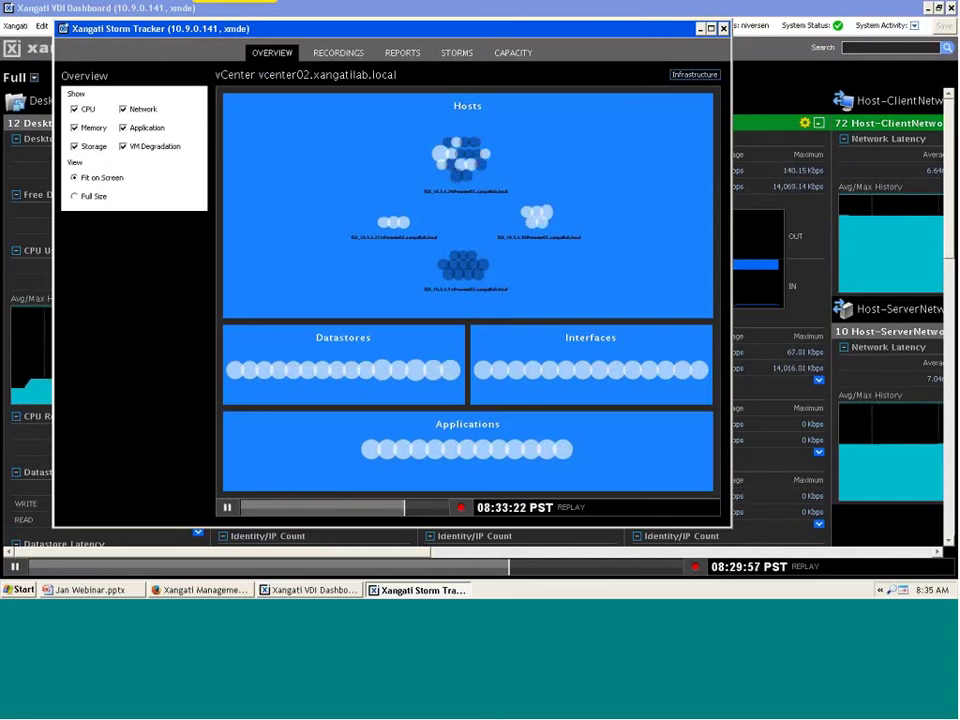
click(702, 30)
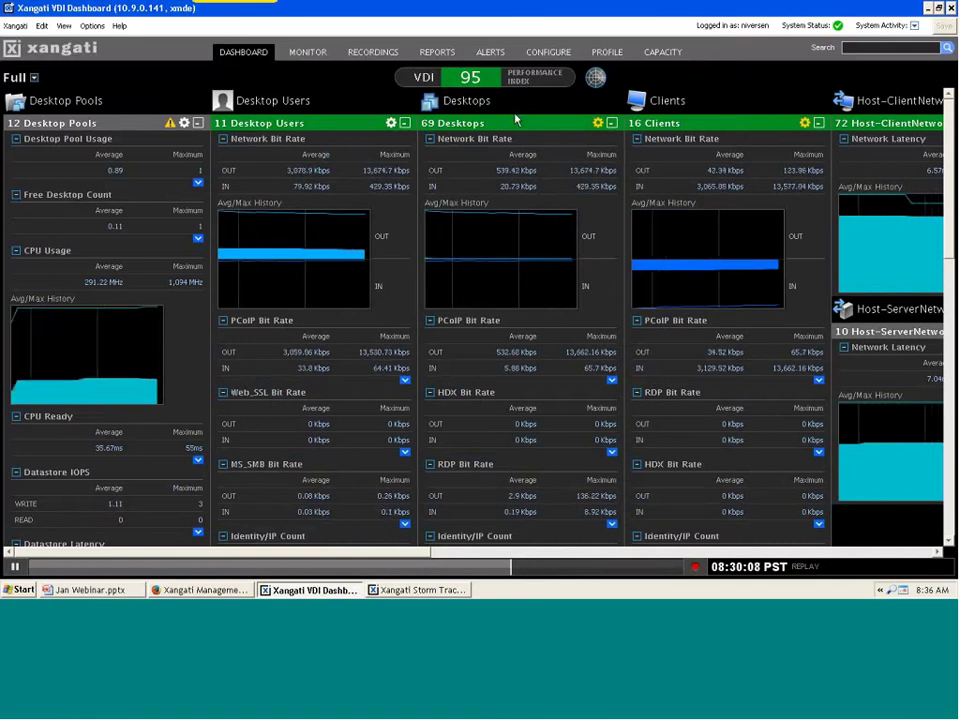
click(237, 588)
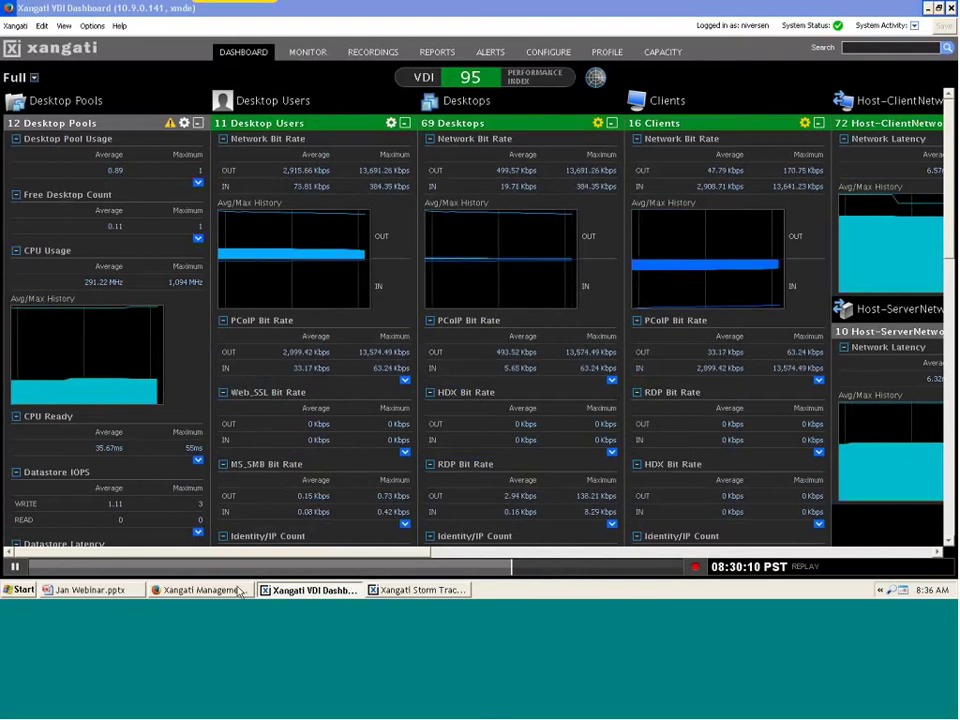
click(210, 60)
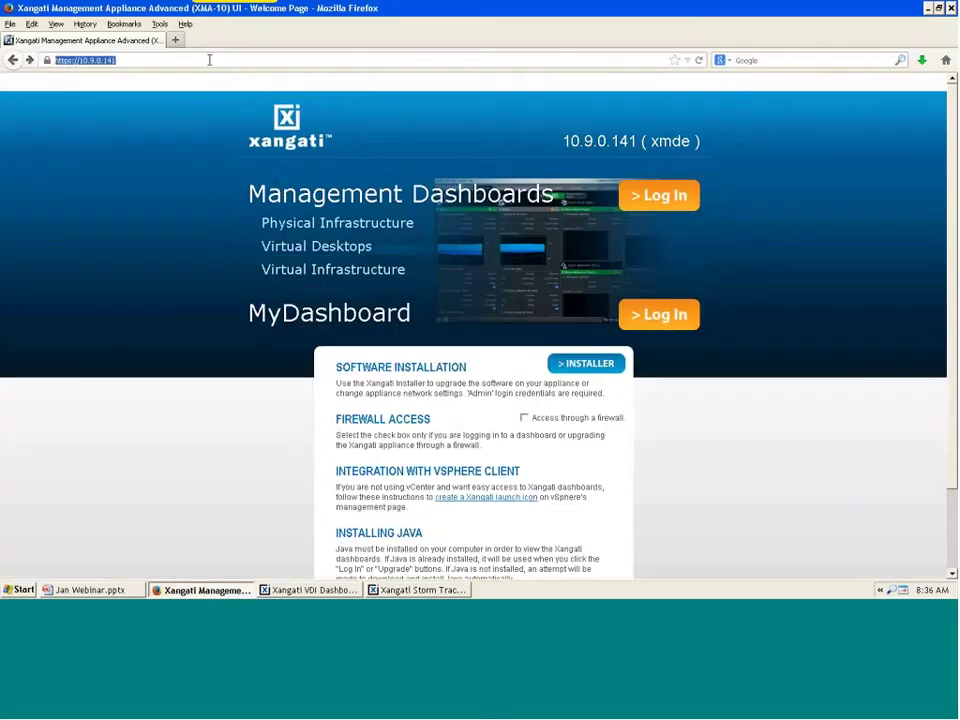
click(210, 60)
text(/trouble.jsp)
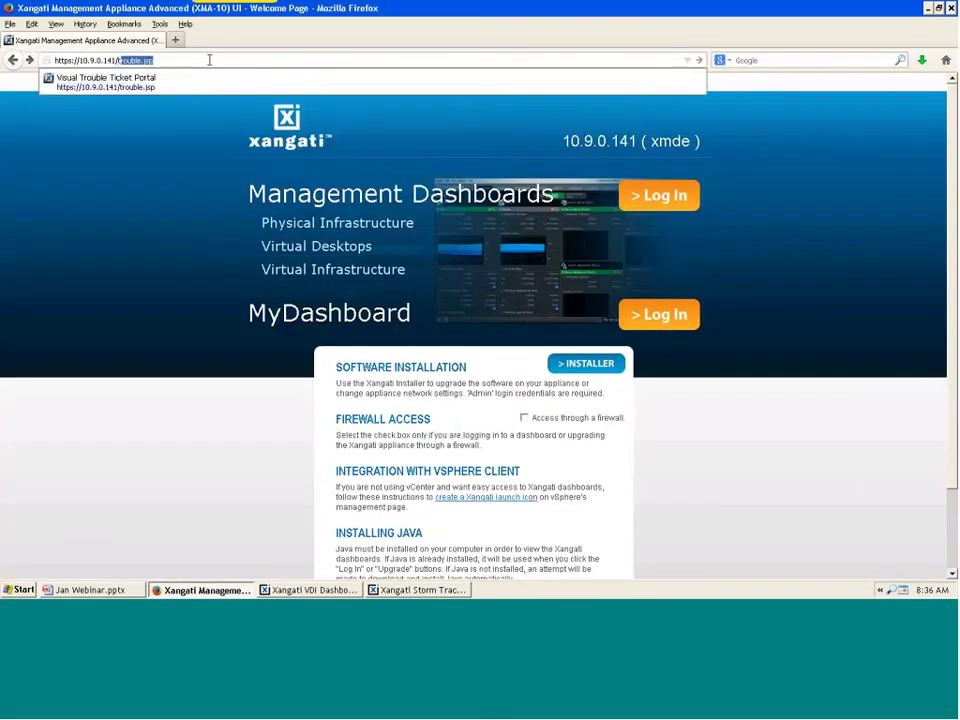
key(Return)
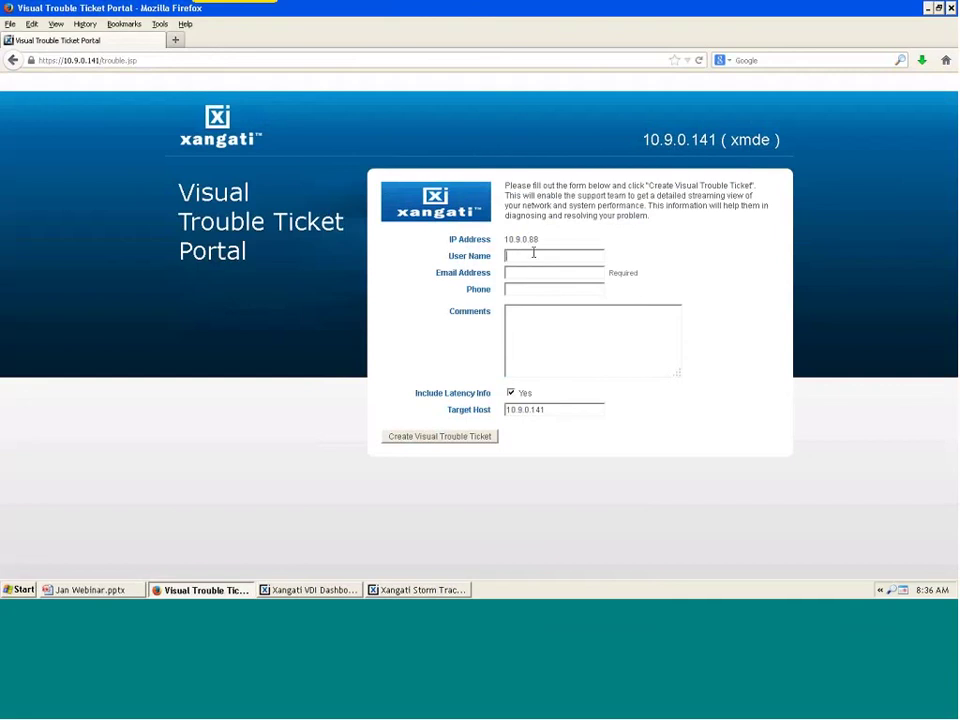
click(512, 273)
Switch back to the VDI Dashboard and open the live monitor view of the first desktop user by outbound network bit rate
click(338, 591)
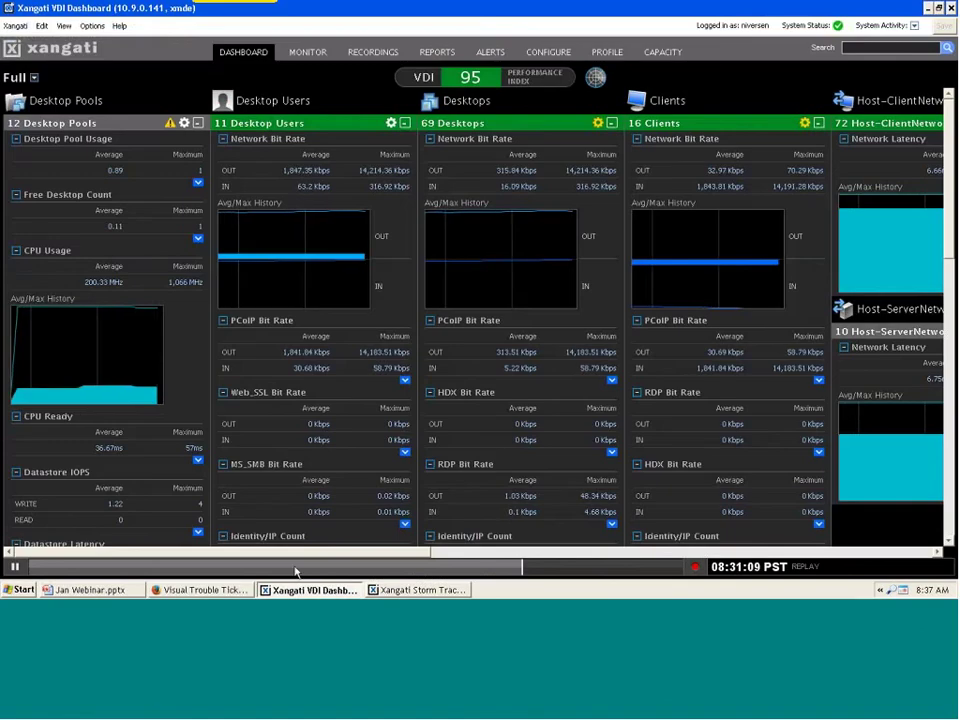
click(310, 172)
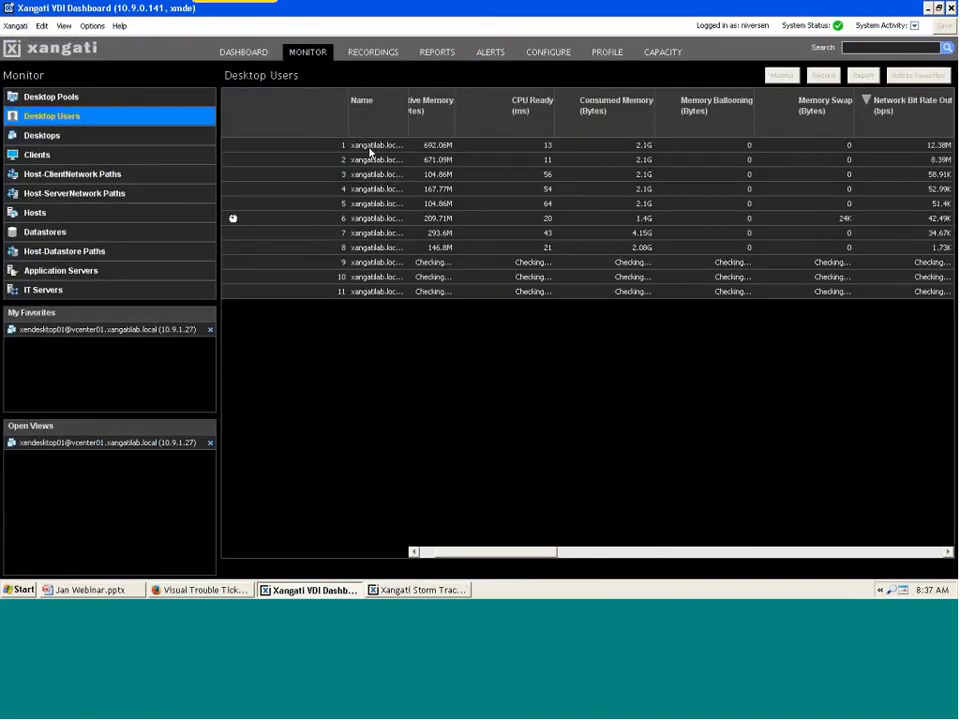
click(370, 147)
double_click(370, 148)
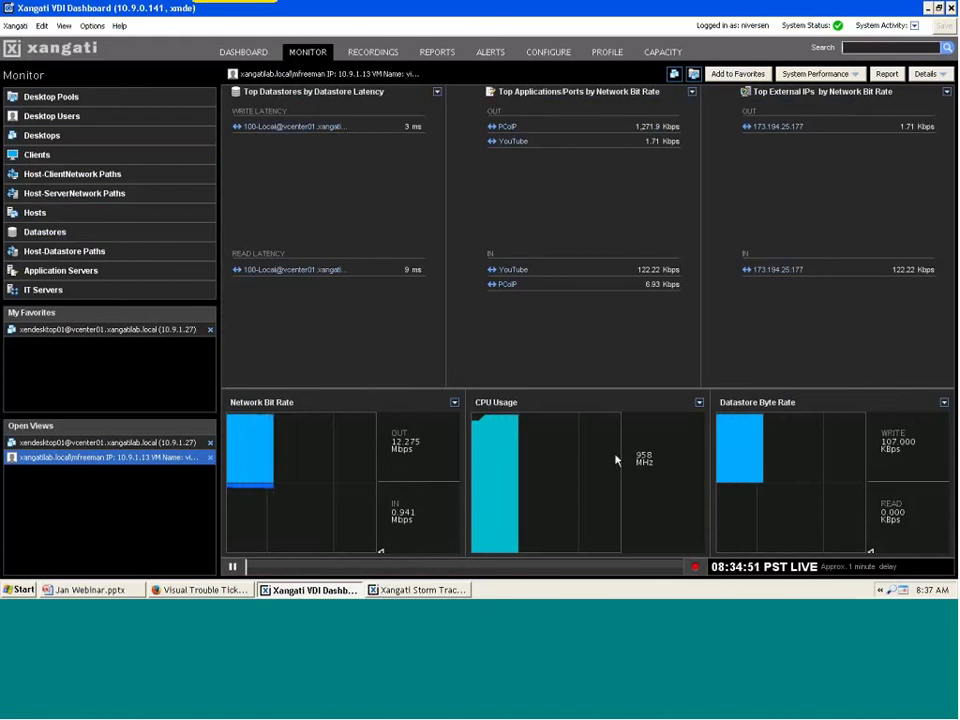
Check the replacement metrics for the CPU Usage graph and replace the datastore latency list with Top Datastores by Datastore IOPS
click(699, 402)
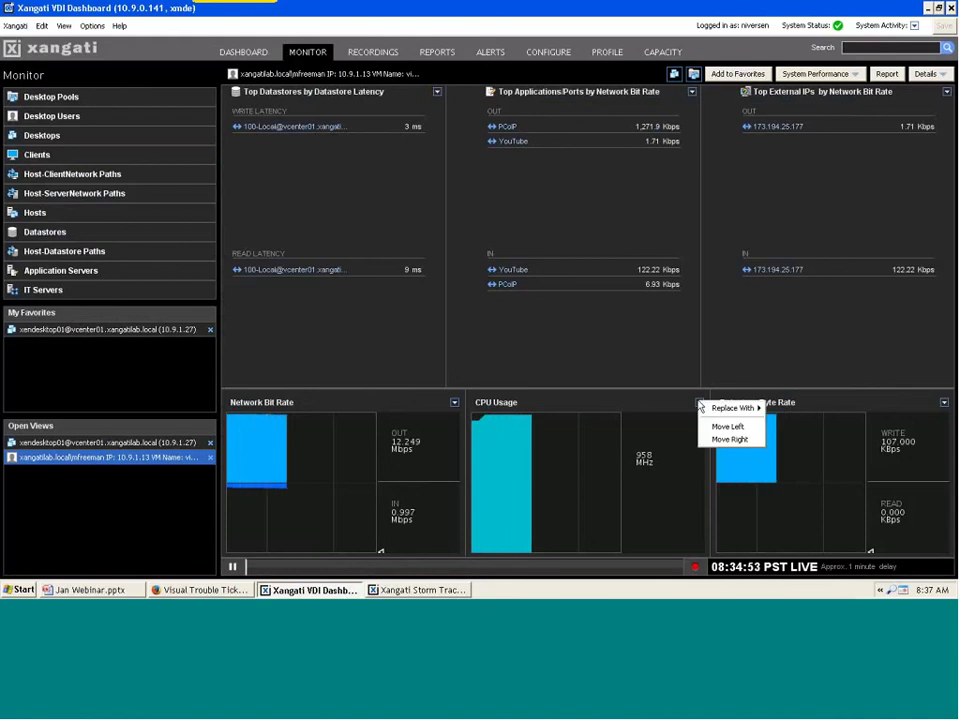
mouse_move(725, 410)
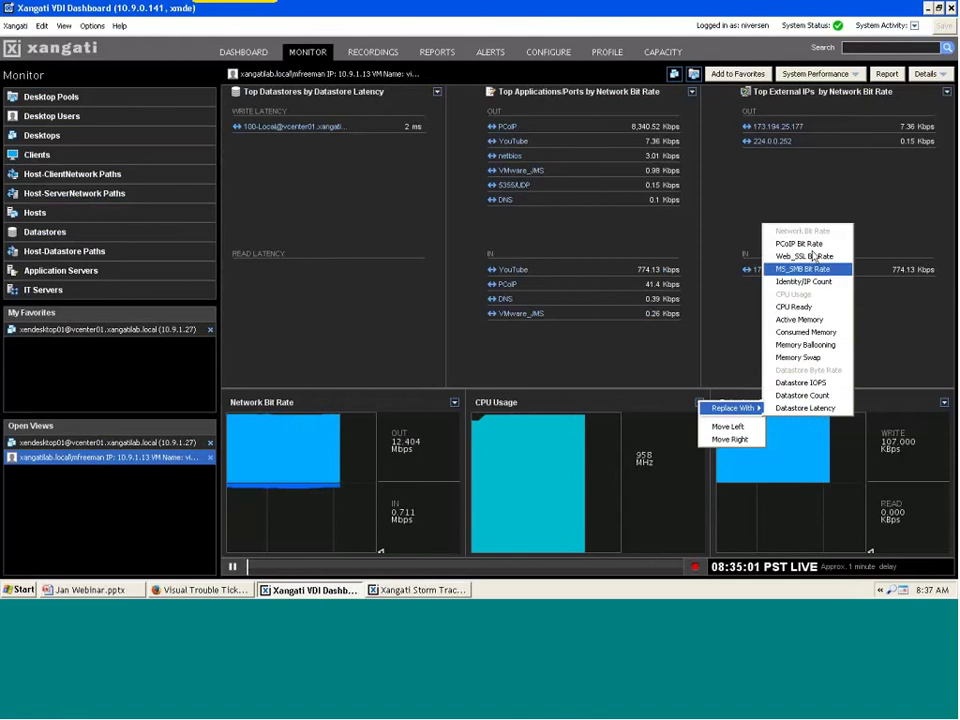
click(462, 143)
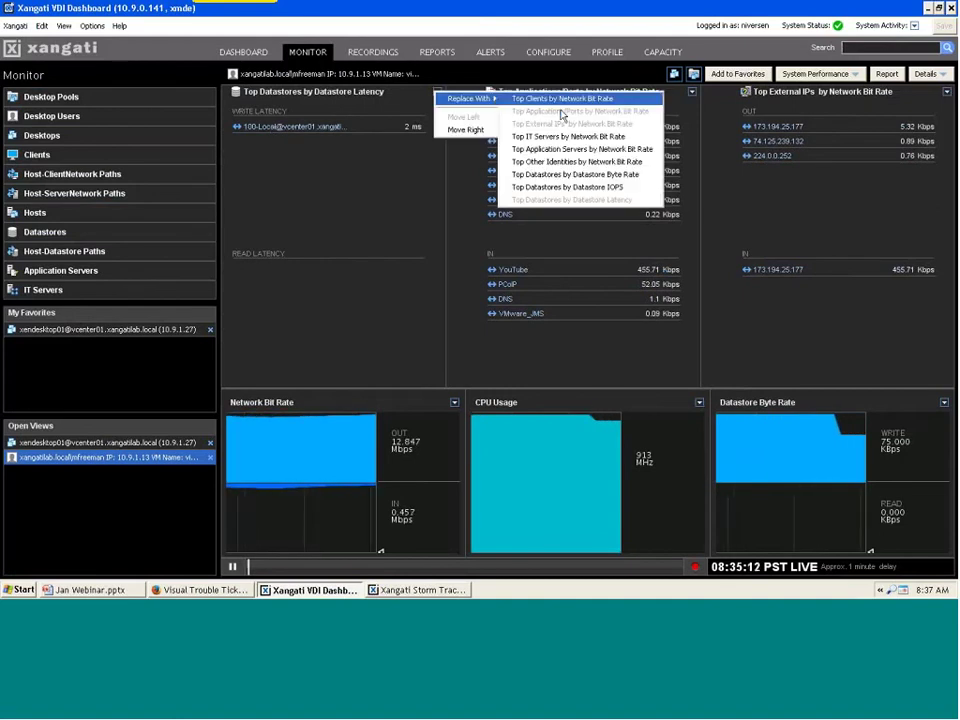
click(510, 187)
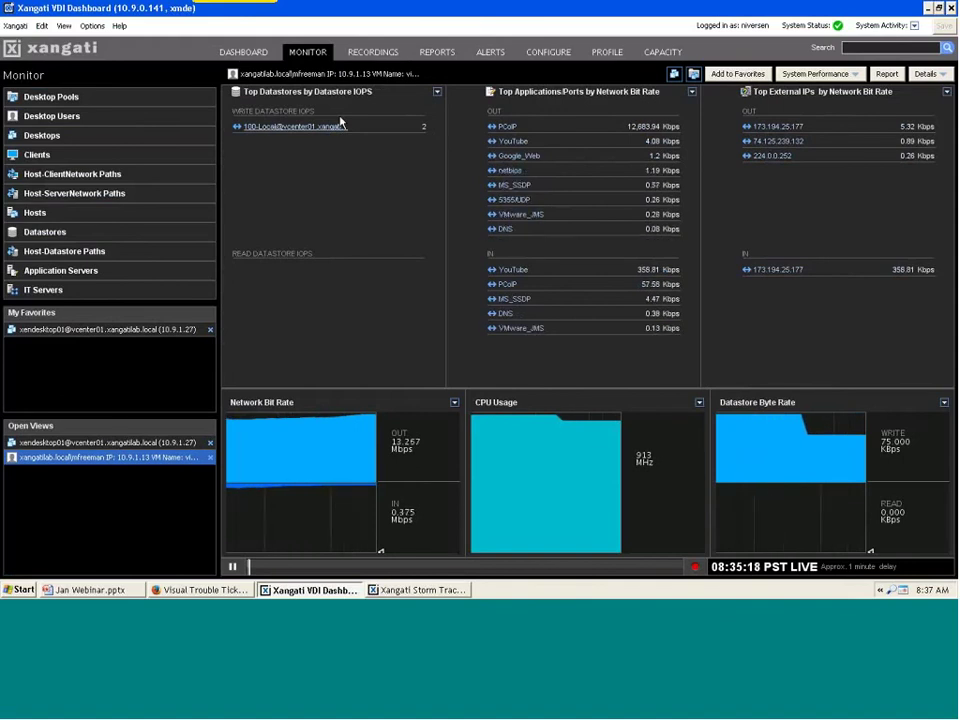
Open the Windows System and Desktop Session performance viewers for this desktop user, then return to the monitor view
click(836, 78)
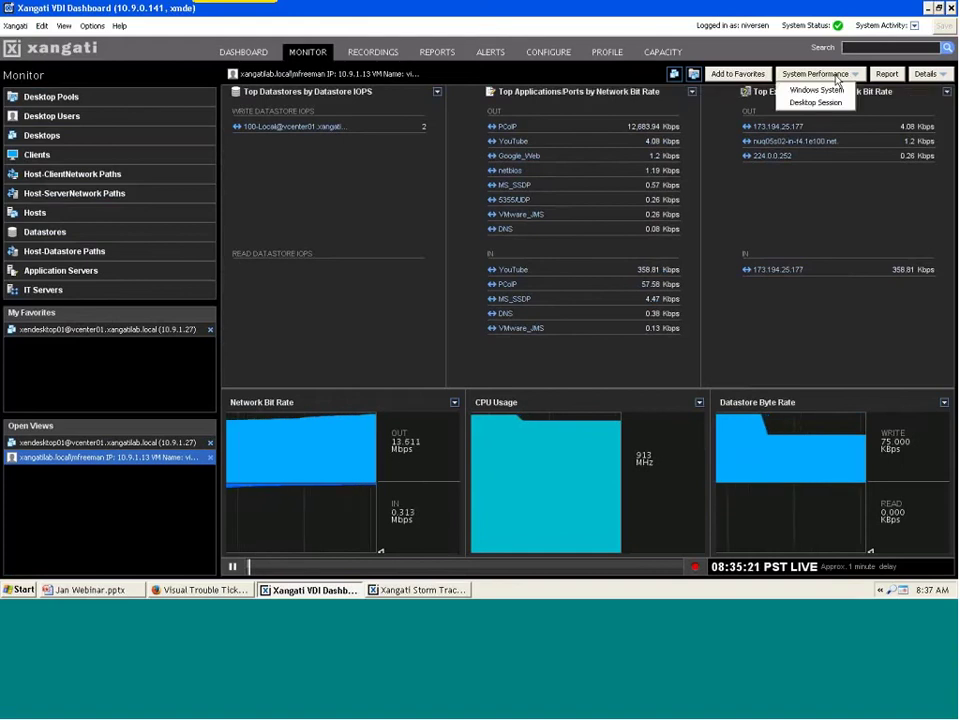
click(832, 91)
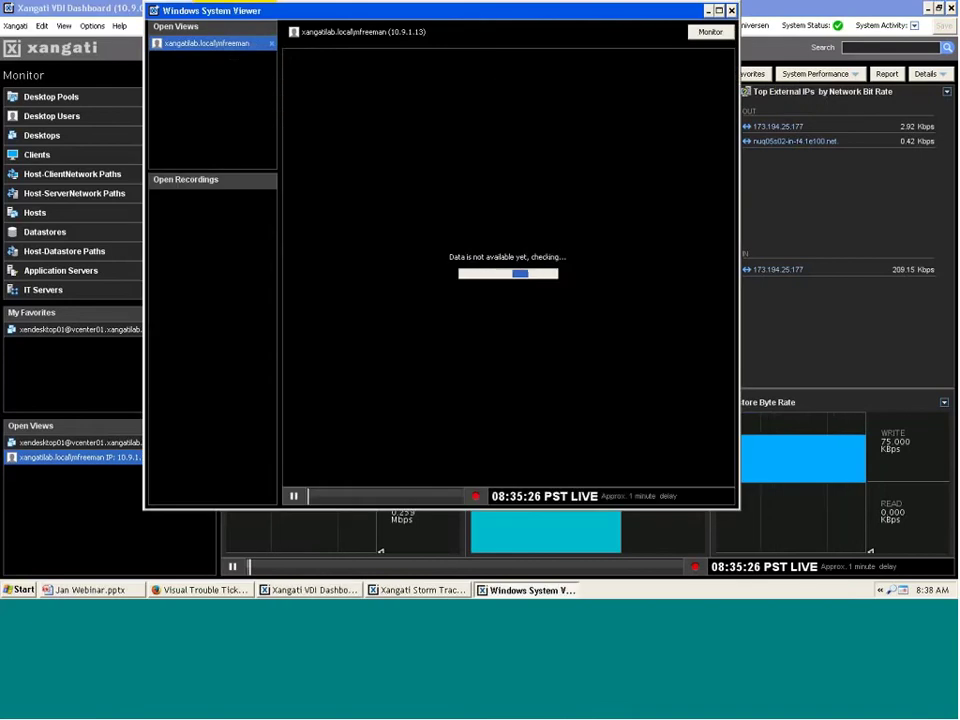
click(830, 74)
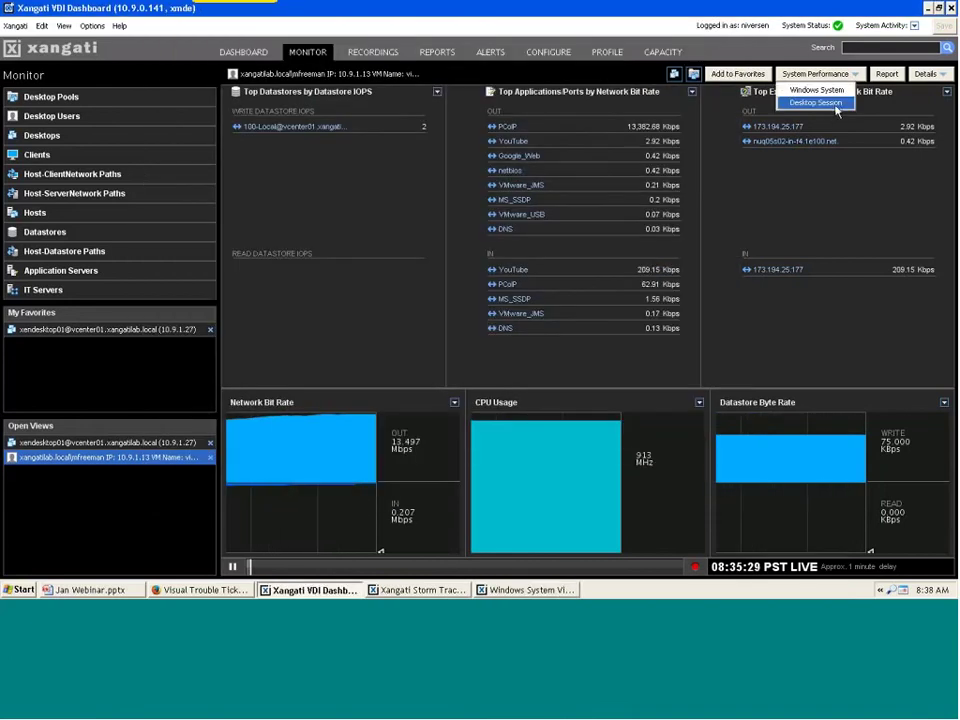
click(816, 103)
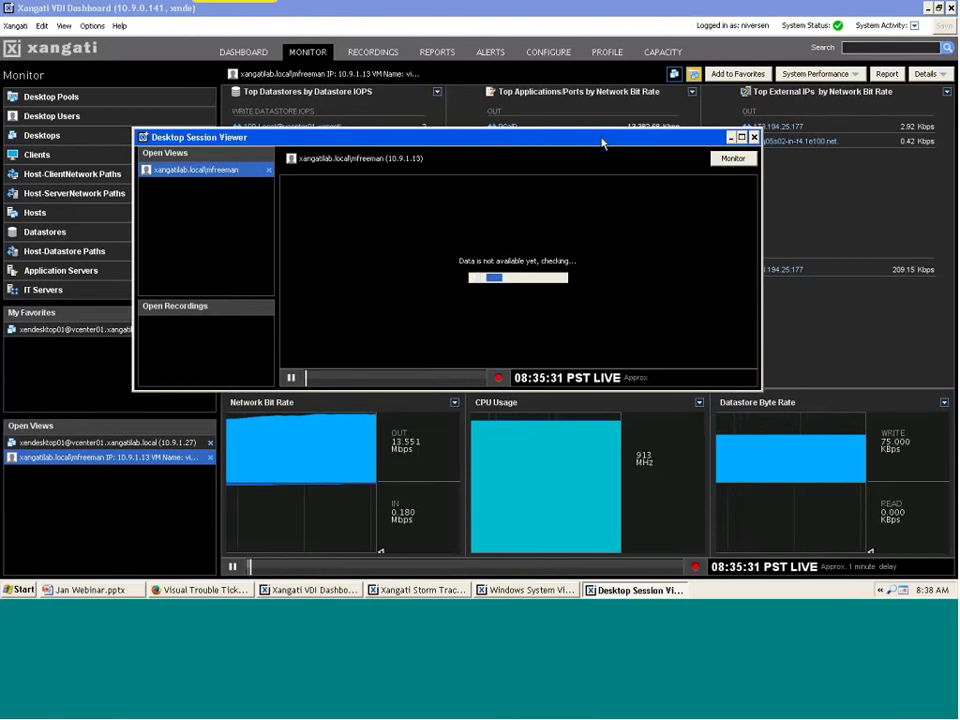
click(541, 591)
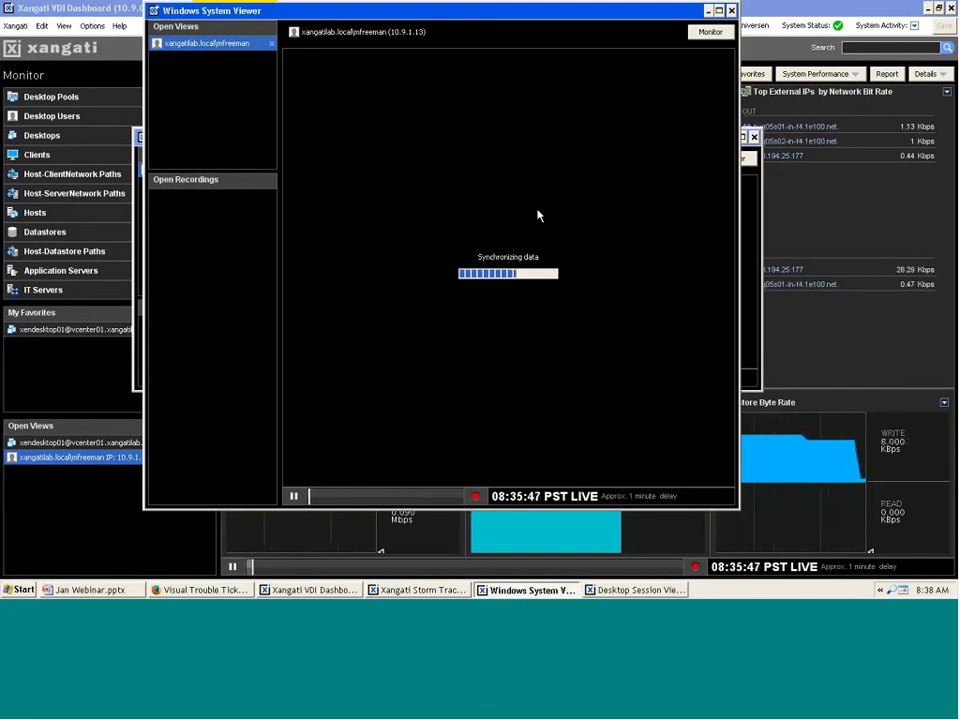
click(806, 207)
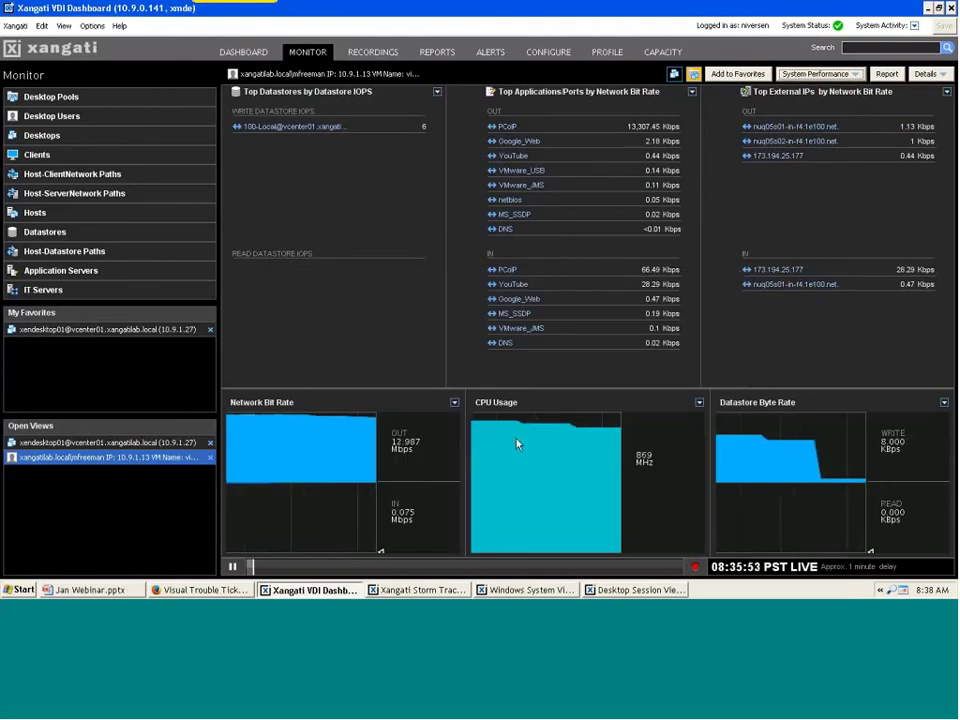
Replace the Datastore Byte Rate graph with Consumed Memory
click(943, 405)
mouse_move(922, 410)
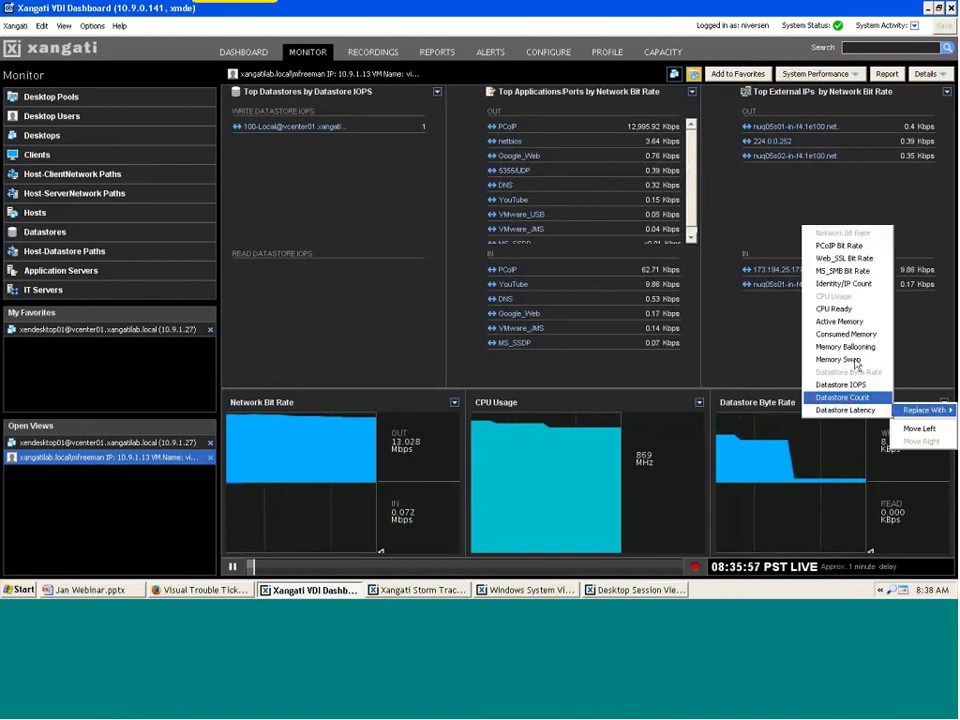
click(855, 334)
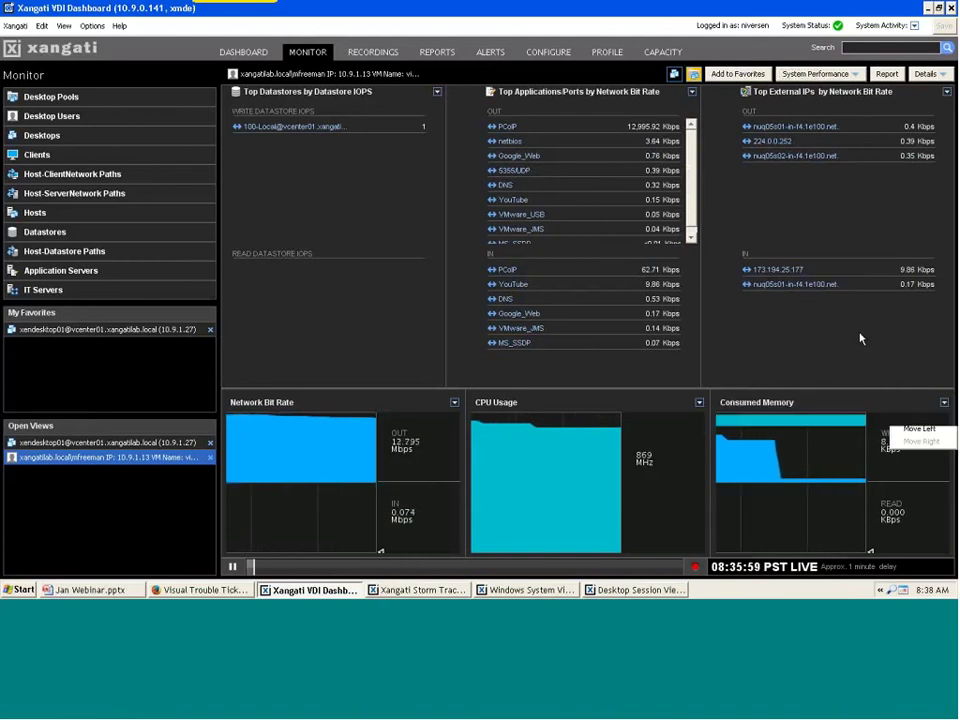
Replace the Consumed Memory graph with Active Memory
click(943, 402)
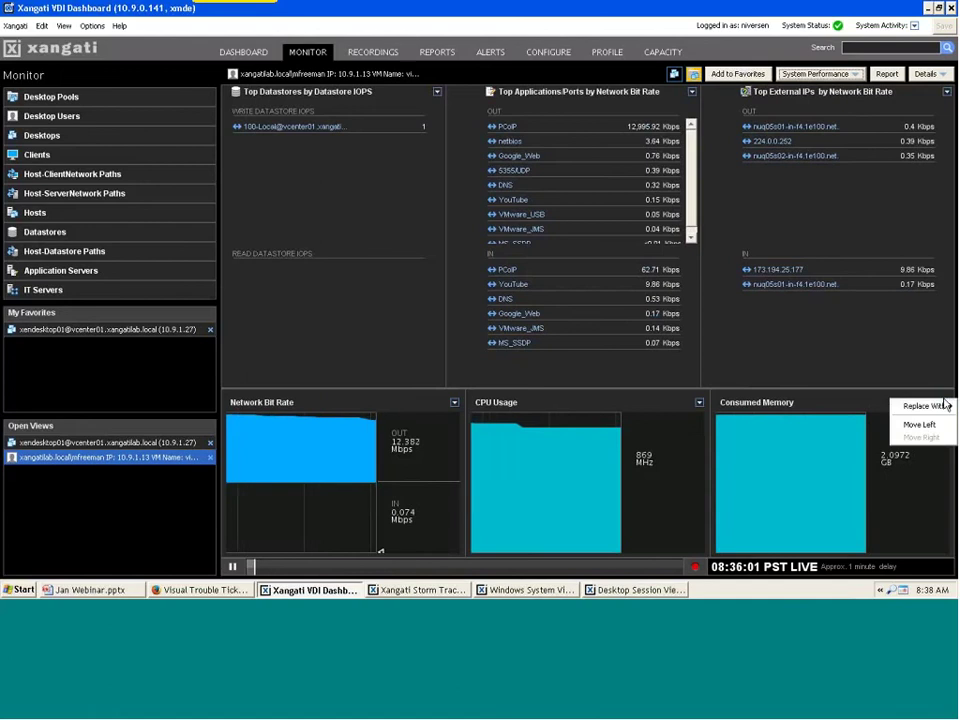
mouse_move(937, 411)
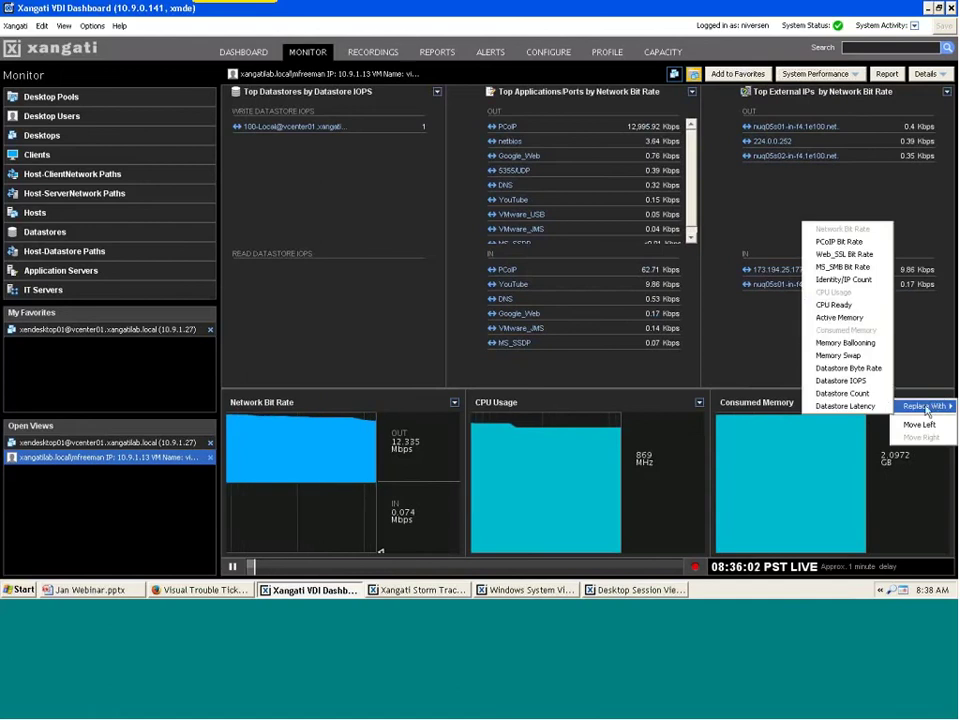
click(854, 319)
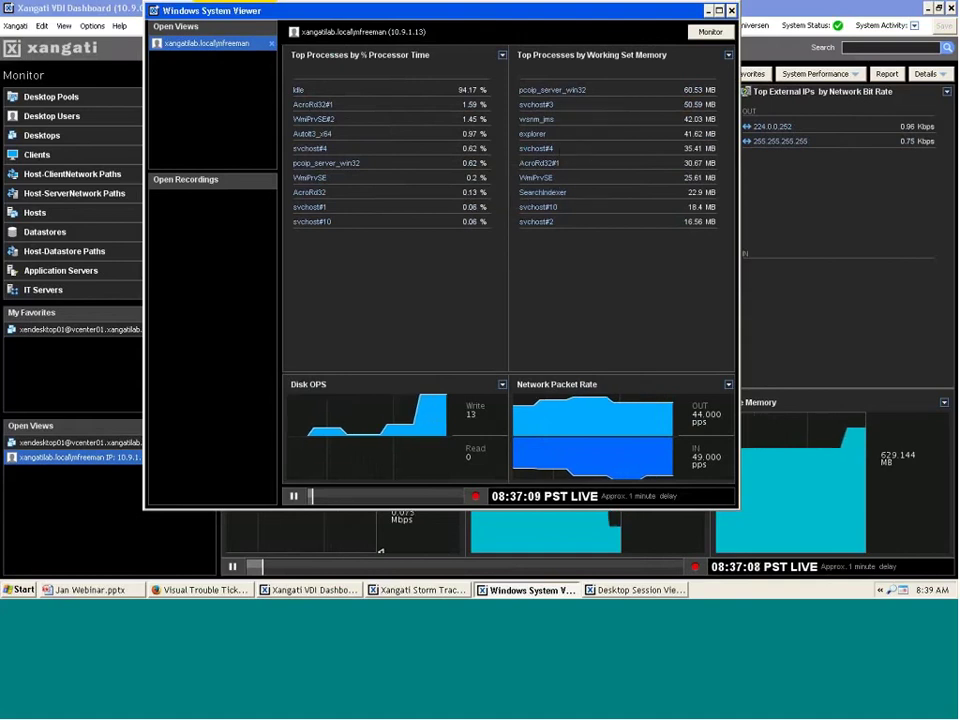
Reposition the Windows System Viewer and examine the desktop's top processes by % processor time
drag(582, 31, 515, 45)
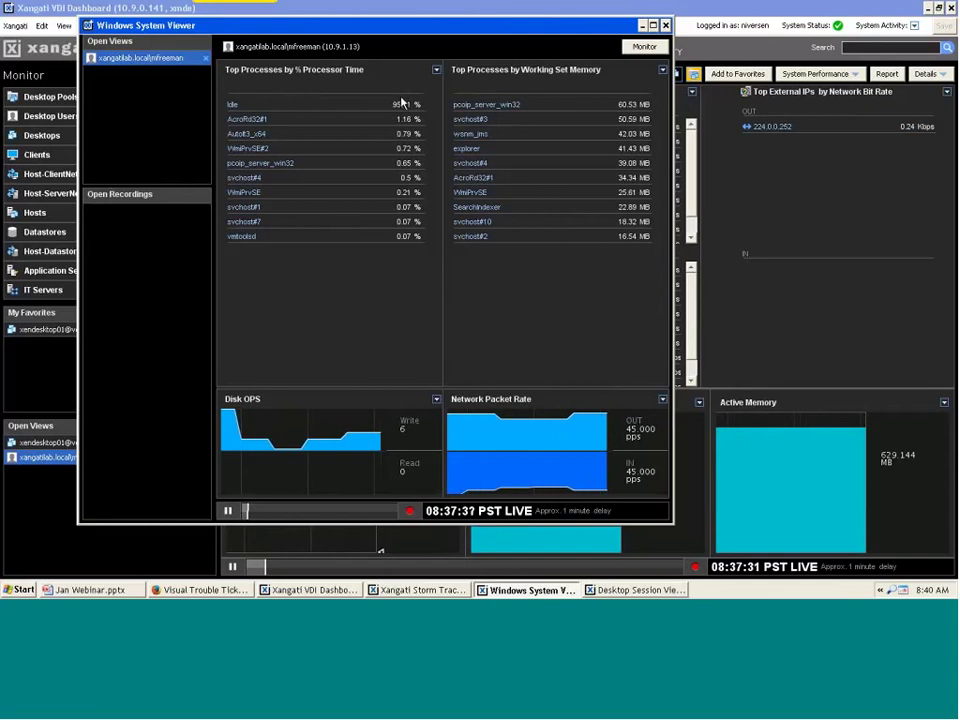
mouse_move(401, 102)
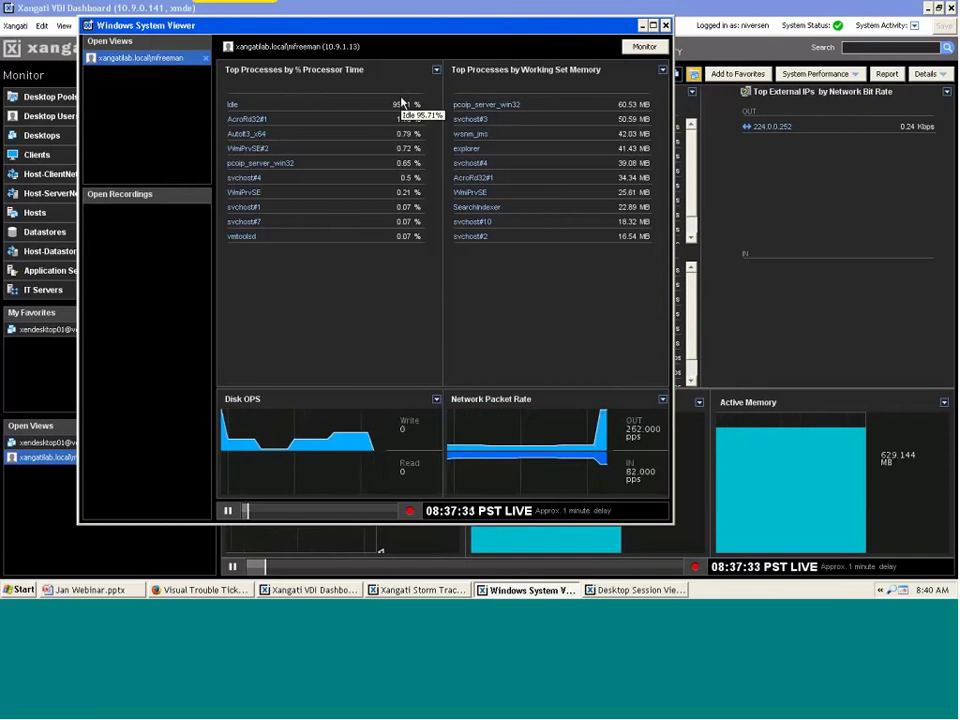